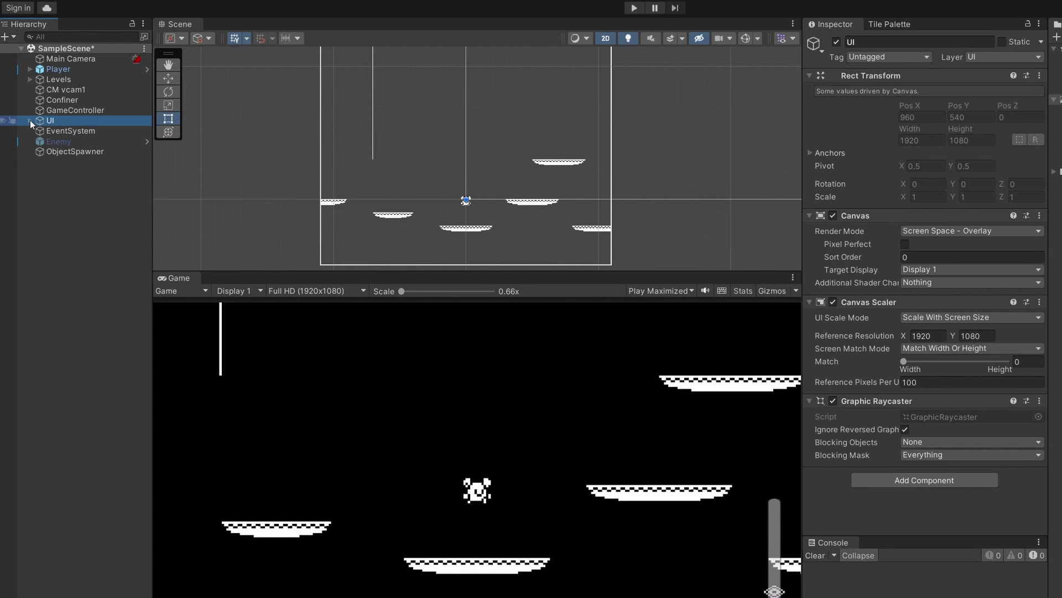
Step: Expand the UI object and select ProgressBar to show its Slider settings in the Inspector
{"action": "left_click", "coordinate": [31, 120]}
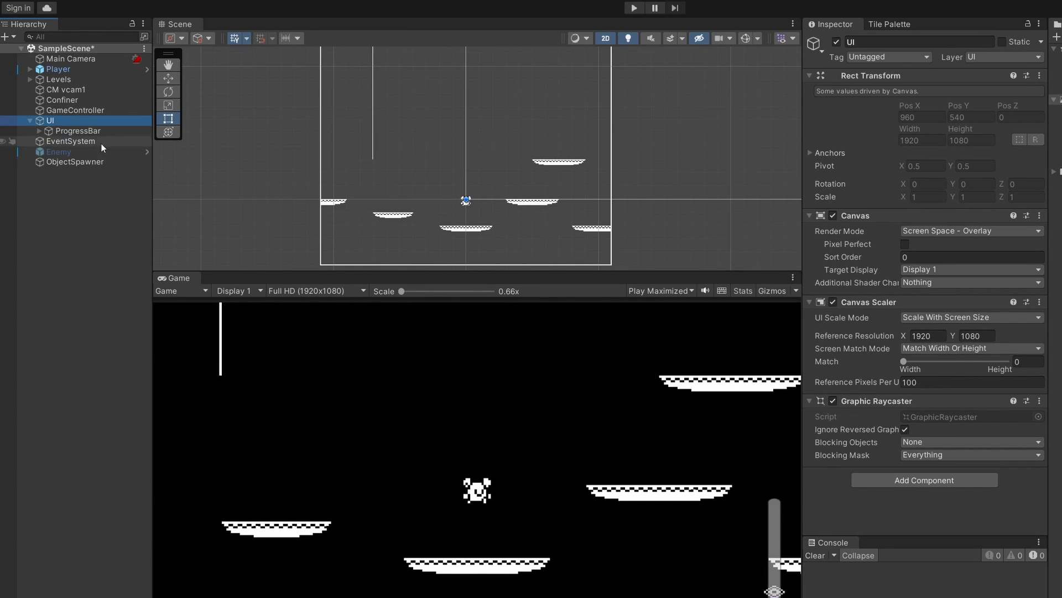
{"action": "left_click", "coordinate": [74, 131]}
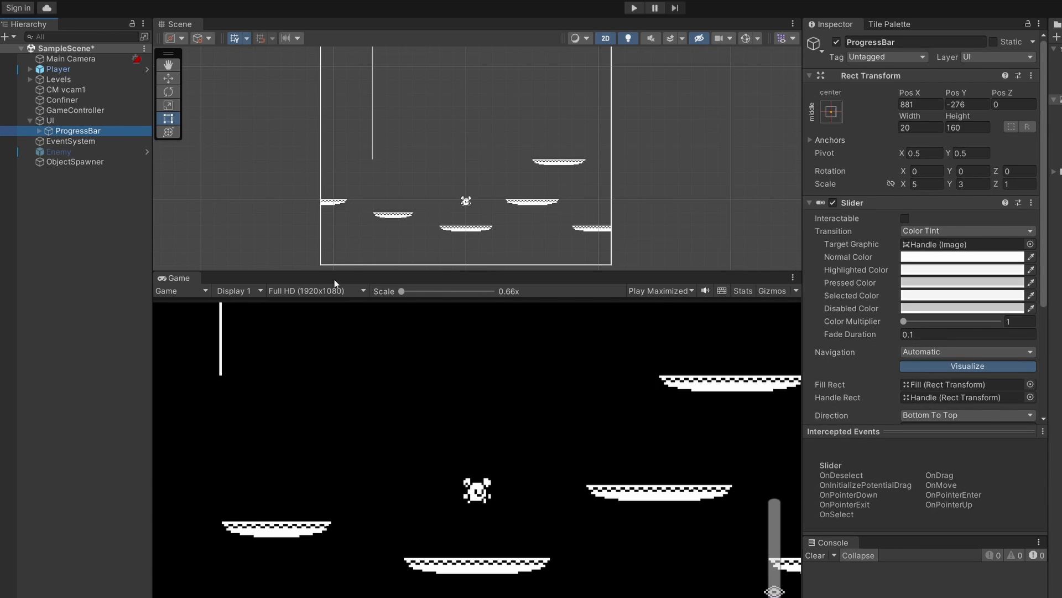
Step: Create an empty HeartContainer child under the UI canvas with a Horizontal Layout Group component
{"action": "left_click", "coordinate": [51, 120]}
{"action": "right_click", "coordinate": [61, 120]}
{"action": "left_click", "coordinate": [91, 253]}
{"action": "type", "text": "HeartCFontainer"}
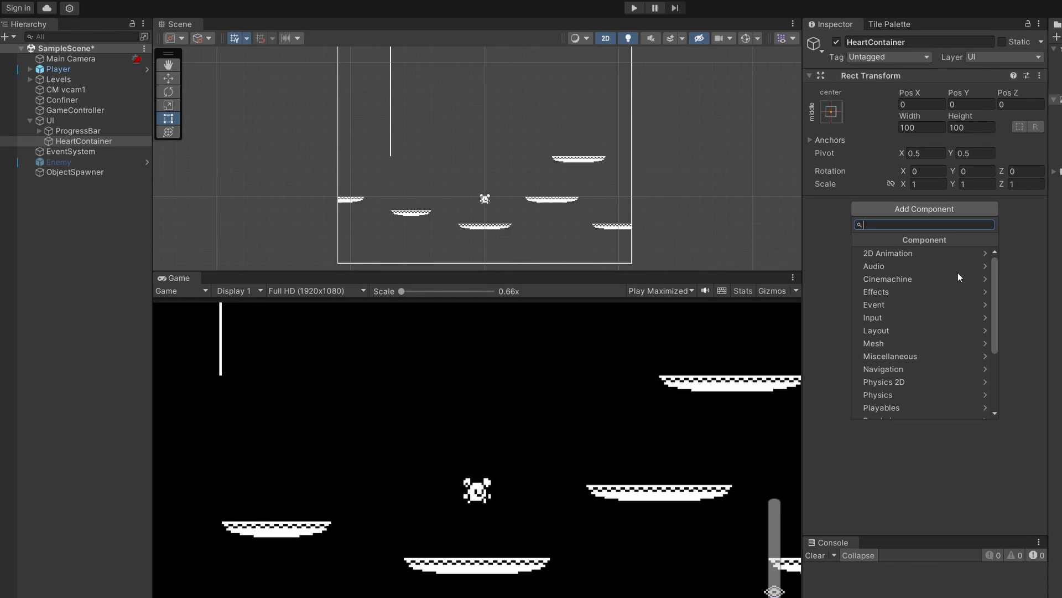
{"action": "type", "text": "hori"}
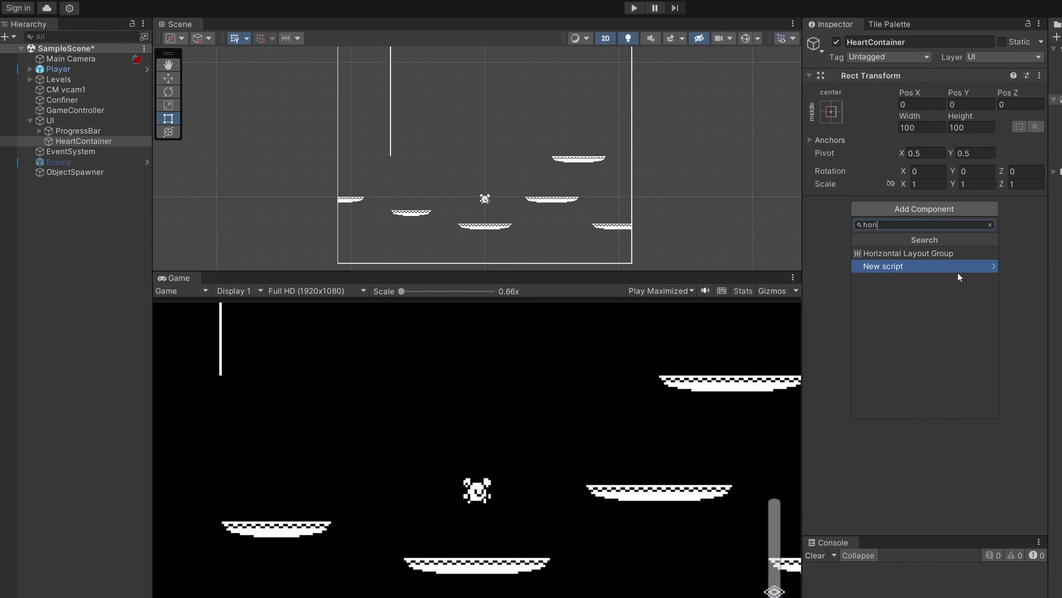
{"action": "left_click", "coordinate": [944, 253]}
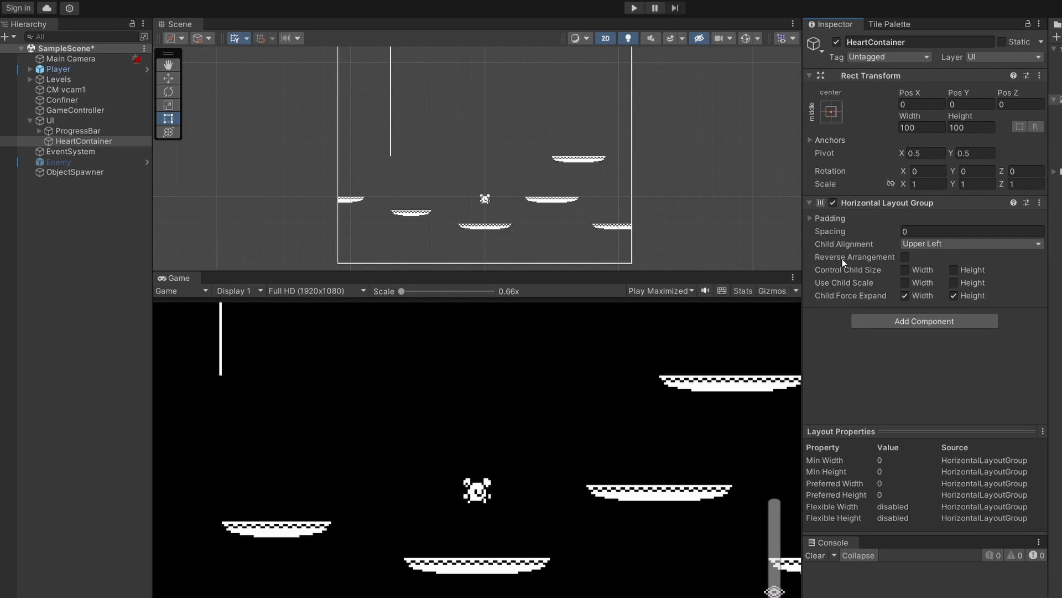
Step: Add a UI Image inside HeartContainer using the heart sprite, coloured red
{"action": "right_click", "coordinate": [103, 142]}
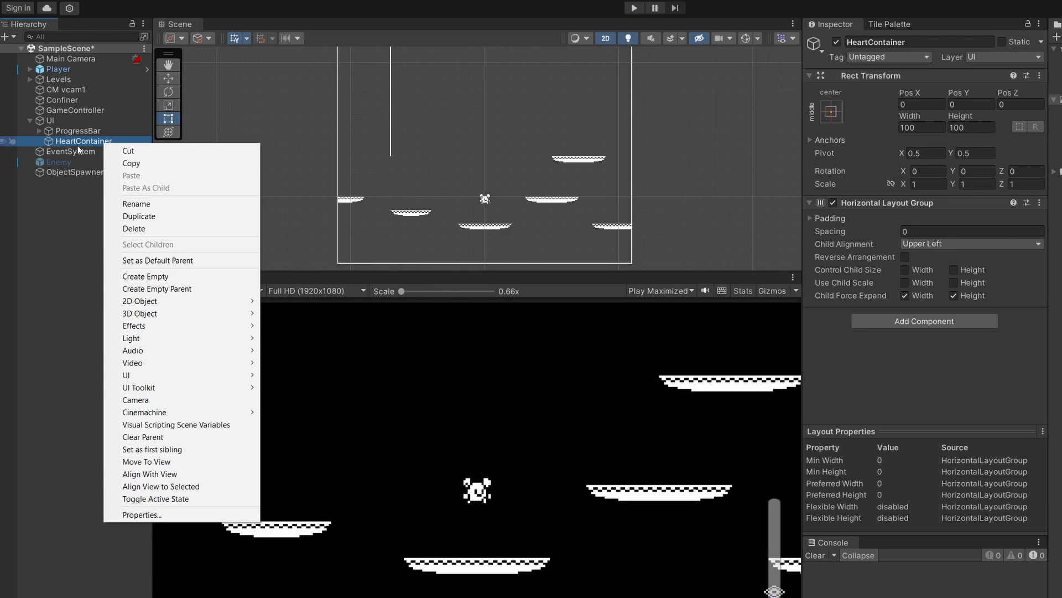
{"action": "mouse_move", "coordinate": [126, 376]}
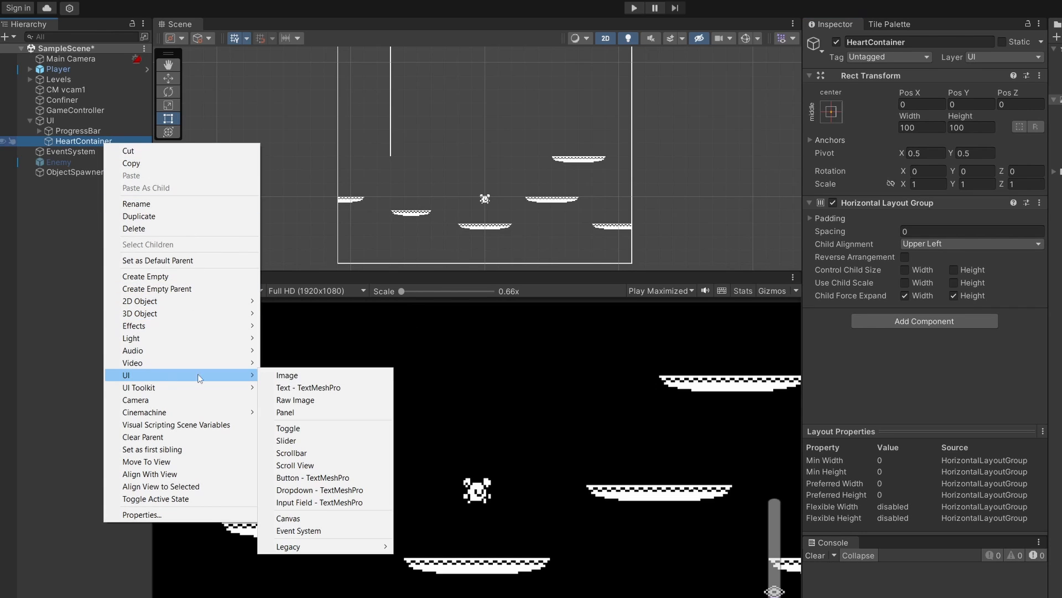
{"action": "left_click", "coordinate": [283, 375]}
{"action": "left_click", "coordinate": [1030, 263]}
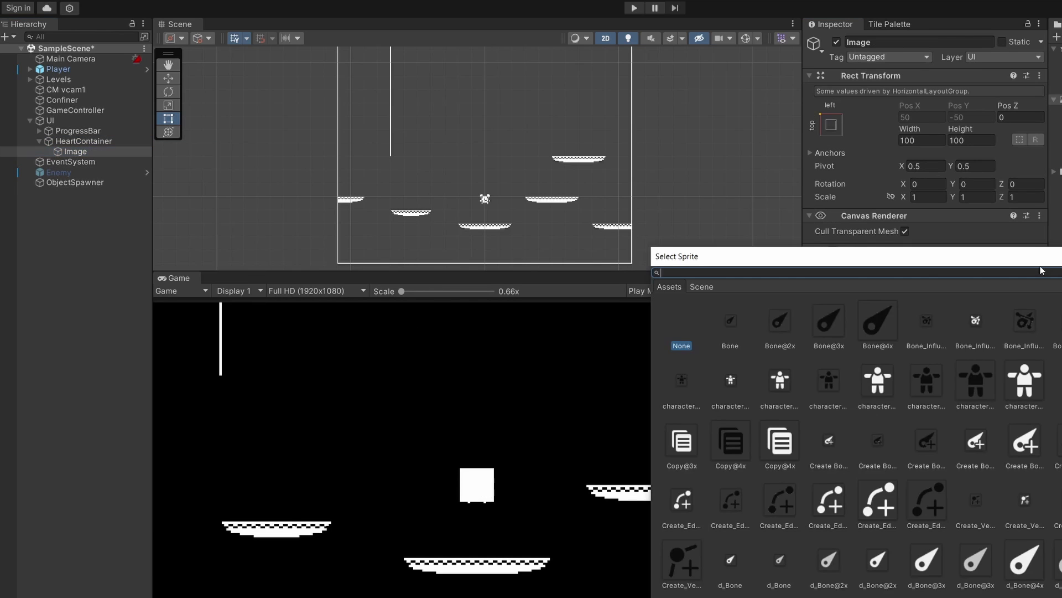
{"action": "scroll", "coordinate": [969, 430], "scroll_direction": "down", "scroll_amount": 5}
{"action": "scroll", "coordinate": [970, 430], "scroll_direction": "down", "scroll_amount": 5}
{"action": "double_click", "coordinate": [970, 430]}
{"action": "left_click", "coordinate": [955, 280]}
Step: Rename the image to HeartPrefab and duplicate it with Ctrl+D to build a row of hearts
{"action": "left_click", "coordinate": [914, 42]}
{"action": "type", "text": "HeartPref"}
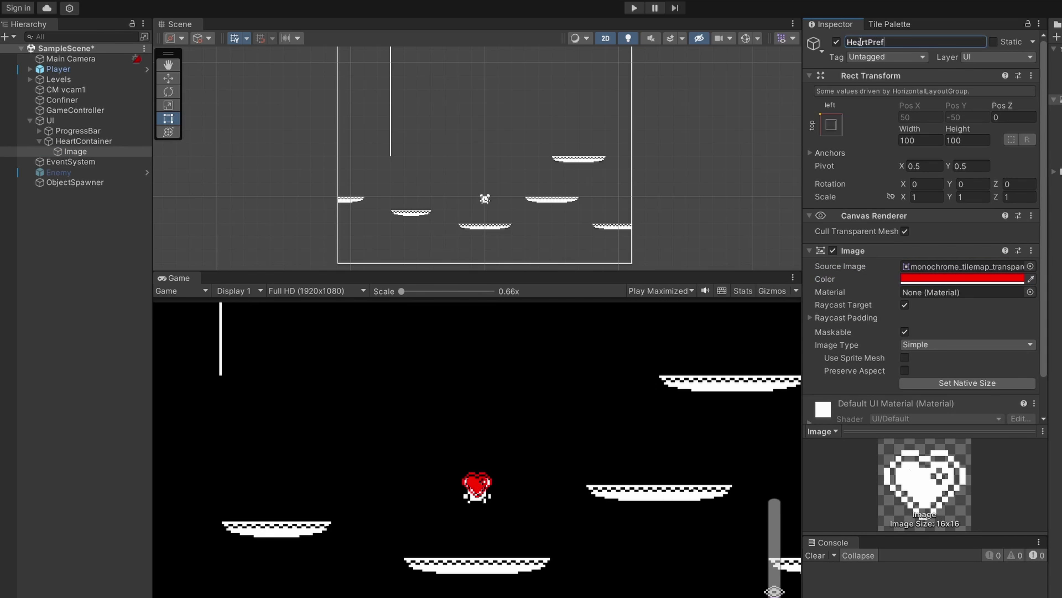
{"action": "type", "text": "ab"}
{"action": "key", "text": "Return"}
{"action": "left_click", "coordinate": [109, 151]}
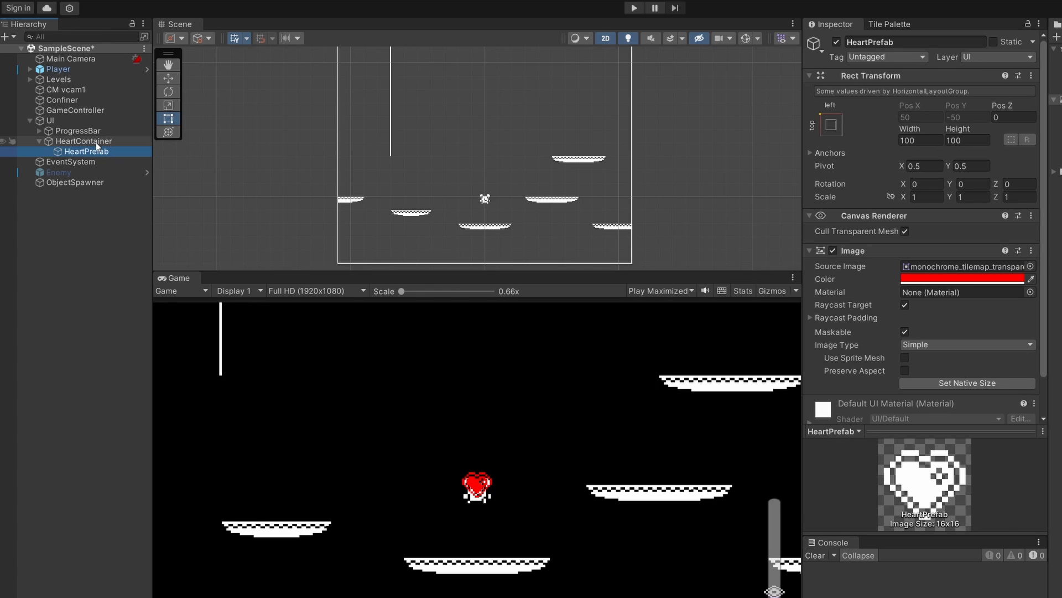
{"action": "key", "text": "ctrl+d"}
{"action": "key", "text": "ctrl+d"}
{"action": "key", "text": "ctrl+d"}
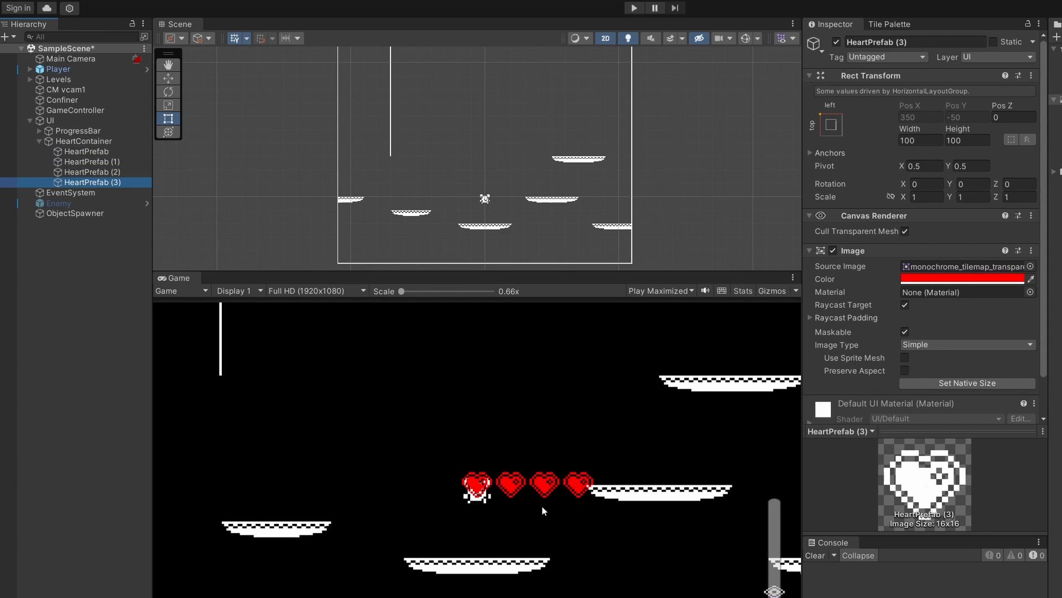
{"action": "key", "text": "ctrl+d"}
{"action": "key", "text": "ctrl+d"}
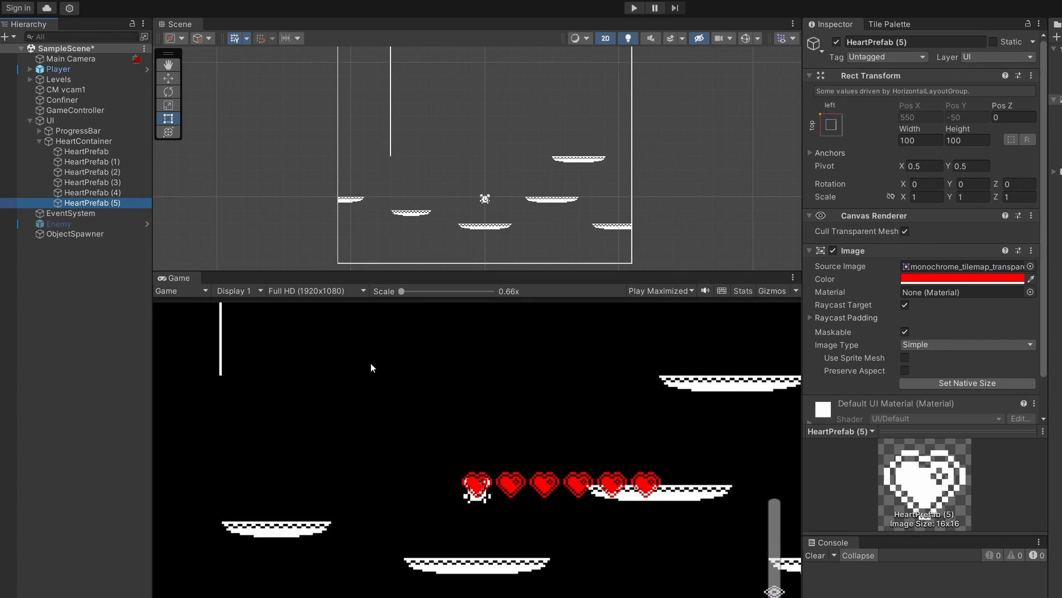
Step: Move the HeartContainer row toward the top-left of the Canvas and check canvas scaling and game resolution
{"action": "double_click", "coordinate": [83, 140]}
{"action": "scroll", "coordinate": [504, 166], "scroll_direction": "down", "scroll_amount": 5}
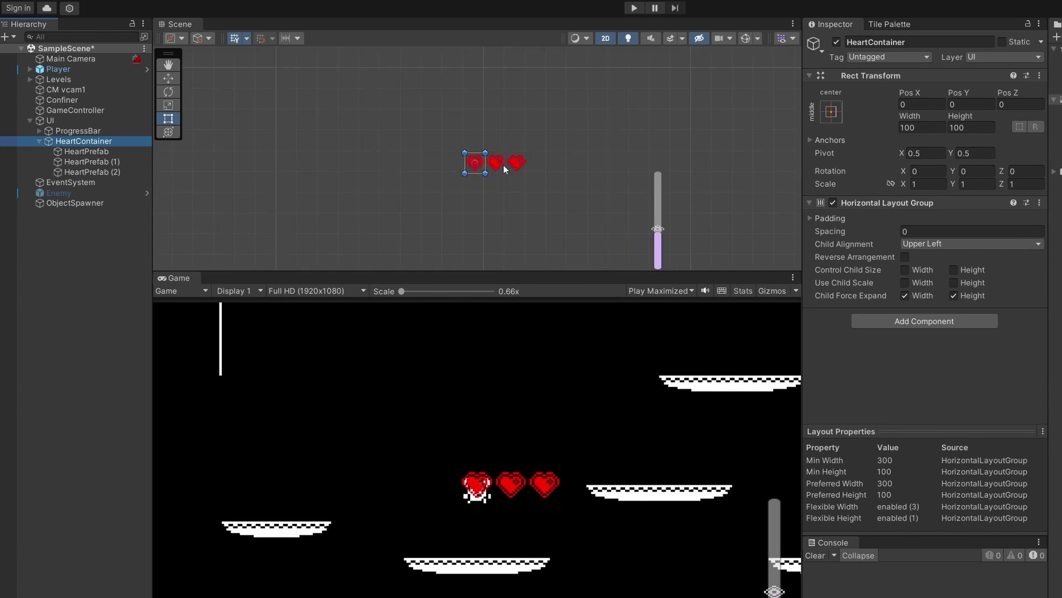
{"action": "left_click", "coordinate": [169, 78]}
{"action": "left_click_drag", "start_coordinate": [508, 150], "coordinate": [303, 38]}
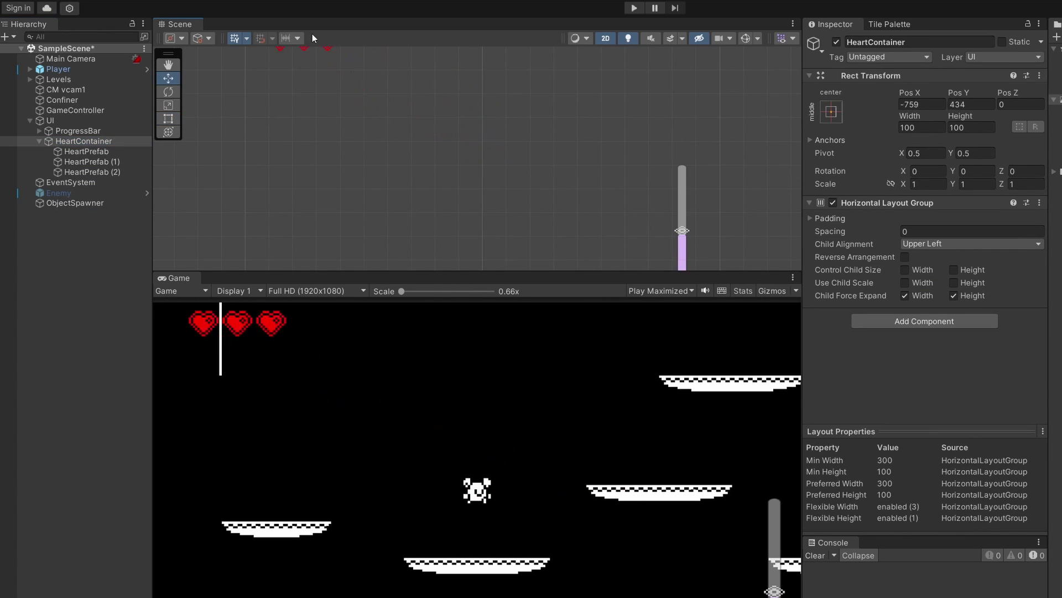
{"action": "left_click", "coordinate": [50, 121]}
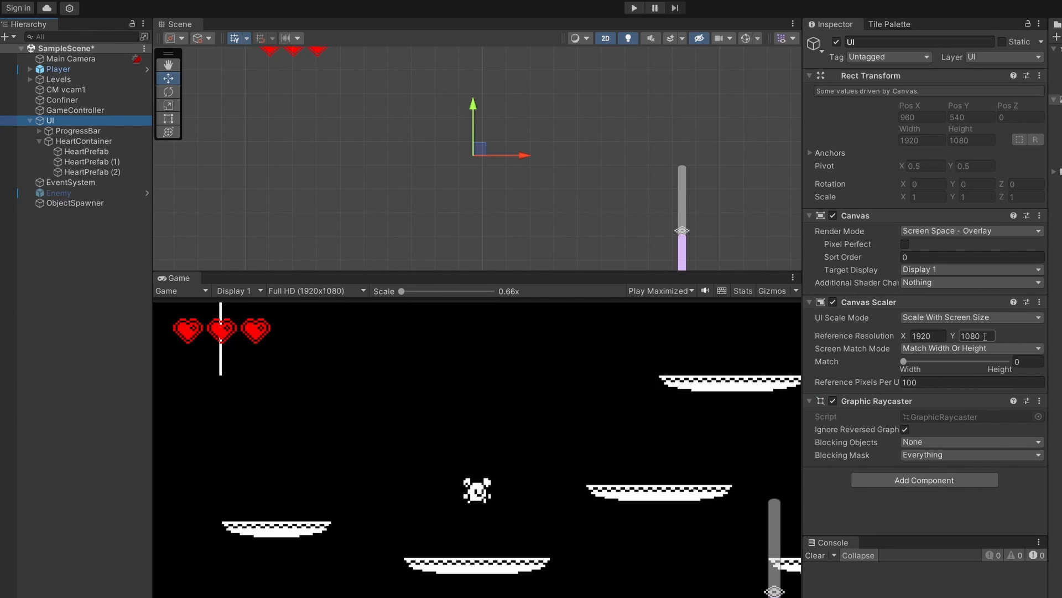
{"action": "left_click", "coordinate": [282, 294]}
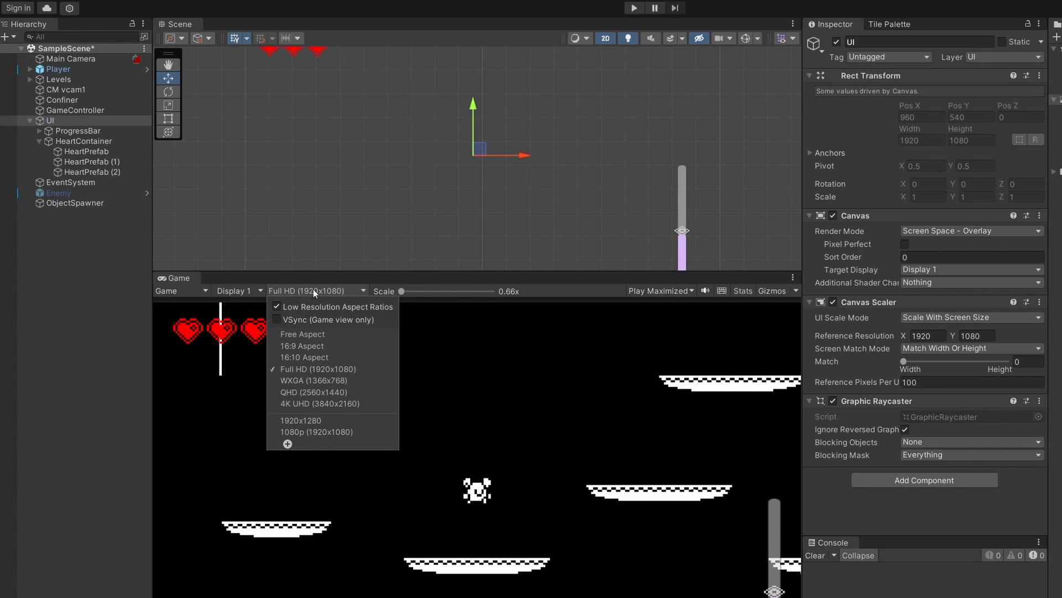
{"action": "left_click", "coordinate": [314, 290]}
Step: Reselect HeartContainer and nudge the hearts row further into the top-left corner
{"action": "left_click", "coordinate": [83, 142]}
{"action": "middle_click_drag", "start_coordinate": [406, 125], "coordinate": [440, 199]}
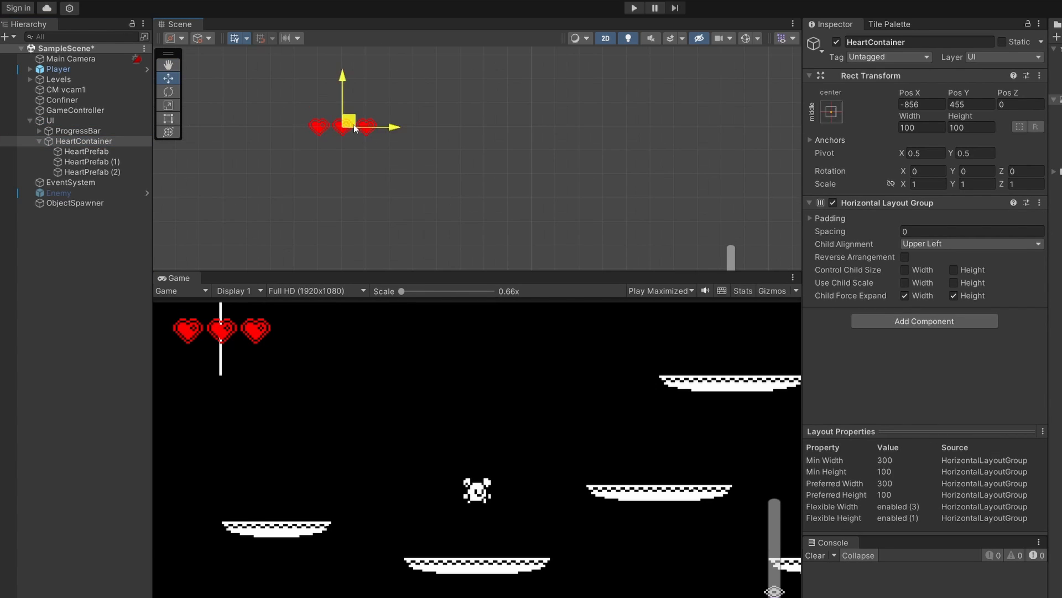
{"action": "left_click_drag", "start_coordinate": [355, 124], "coordinate": [351, 126]}
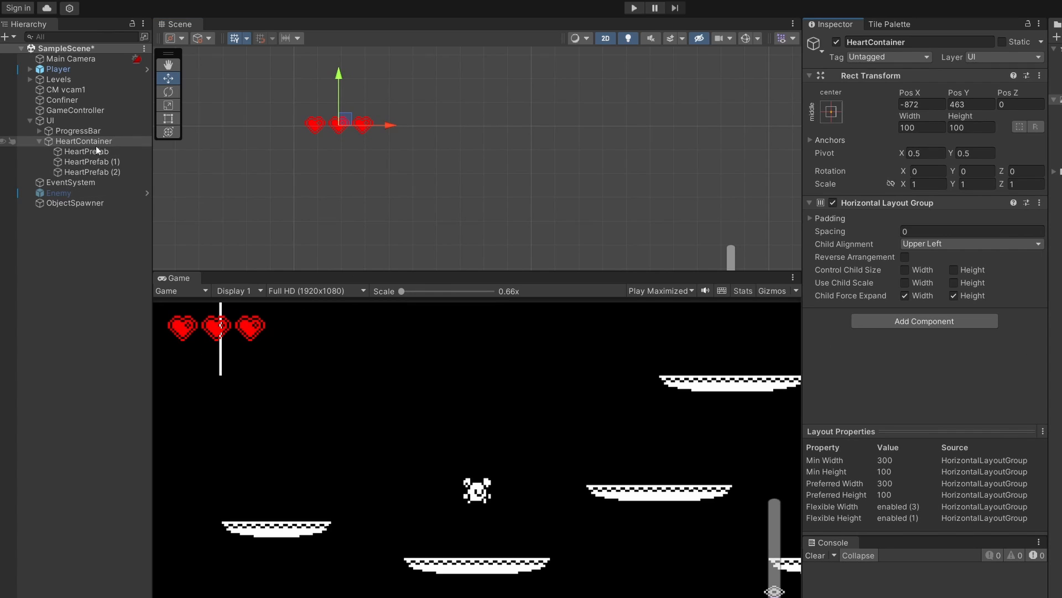
Step: Add a new HealthUI script component to HeartContainer and open it in Visual Studio
{"action": "left_click", "coordinate": [921, 318]}
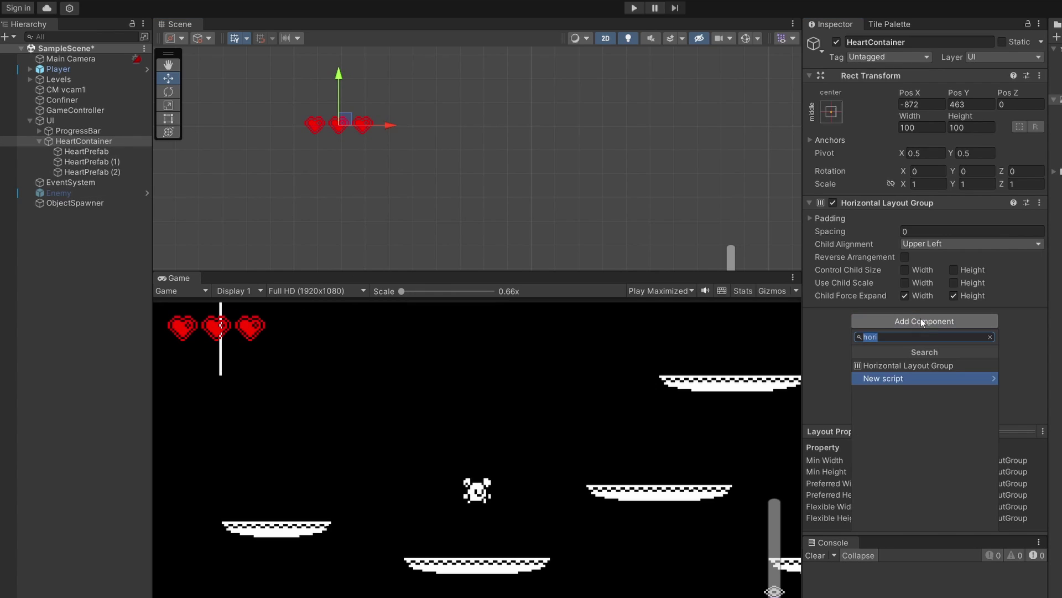
{"action": "left_click", "coordinate": [930, 360]}
{"action": "type", "text": "HealthUI"}
{"action": "key", "text": "Return"}
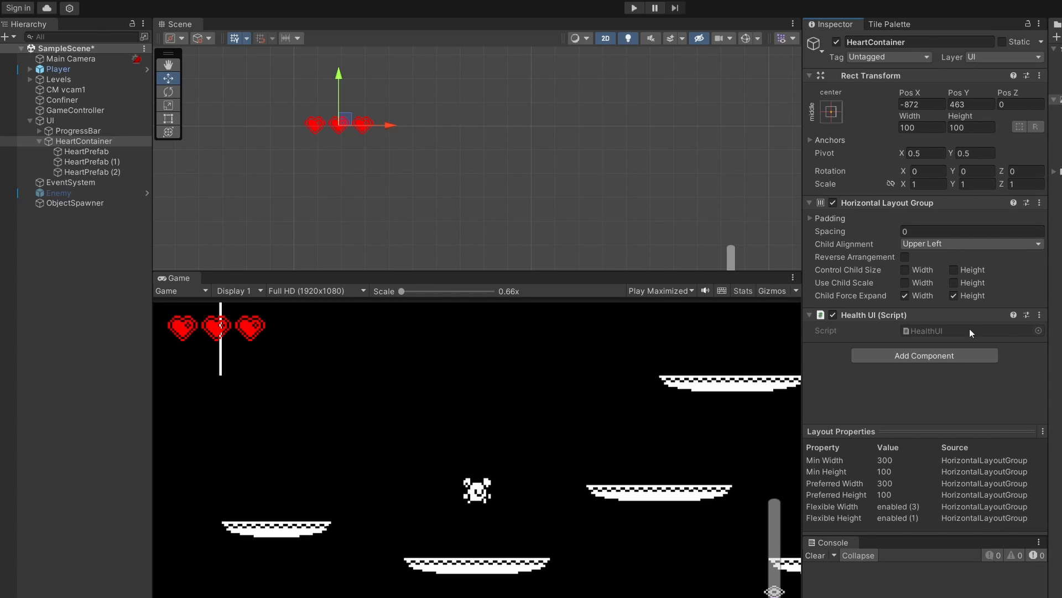
{"action": "double_click", "coordinate": [927, 331]}
{"action": "type", "text": "public Image"}
{"action": "key", "text": "Escape"}
Step: Import UnityEngine.UI and declare heartPrefab Image, fullHeartSprite and emptyHeartSprite fields plus a hearts list
{"action": "left_click", "coordinate": [111, 130]}
{"action": "left_click", "coordinate": [191, 179]}
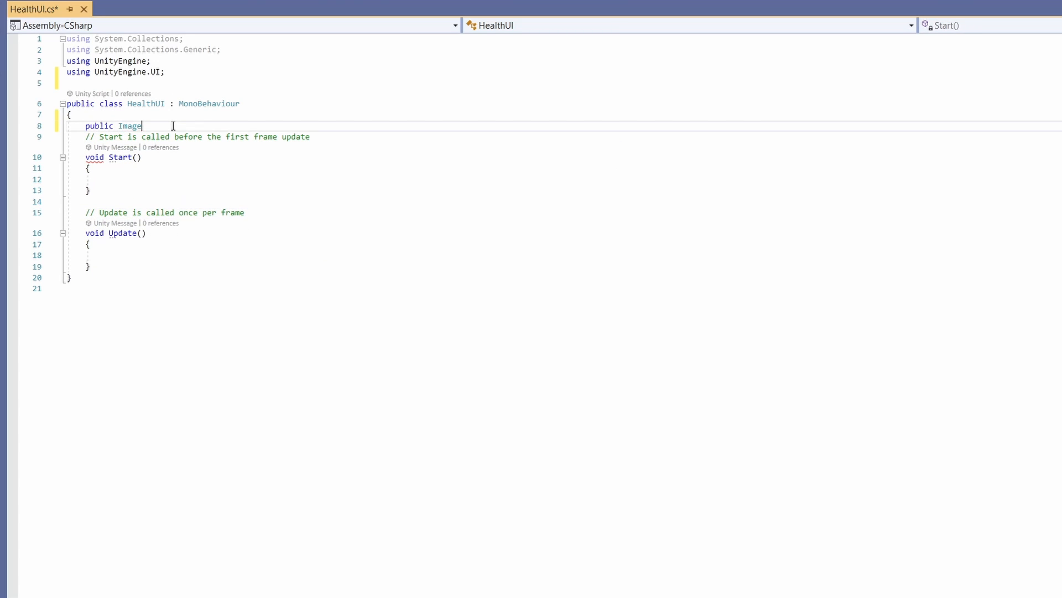
{"action": "type", "text": "heartPrefa"}
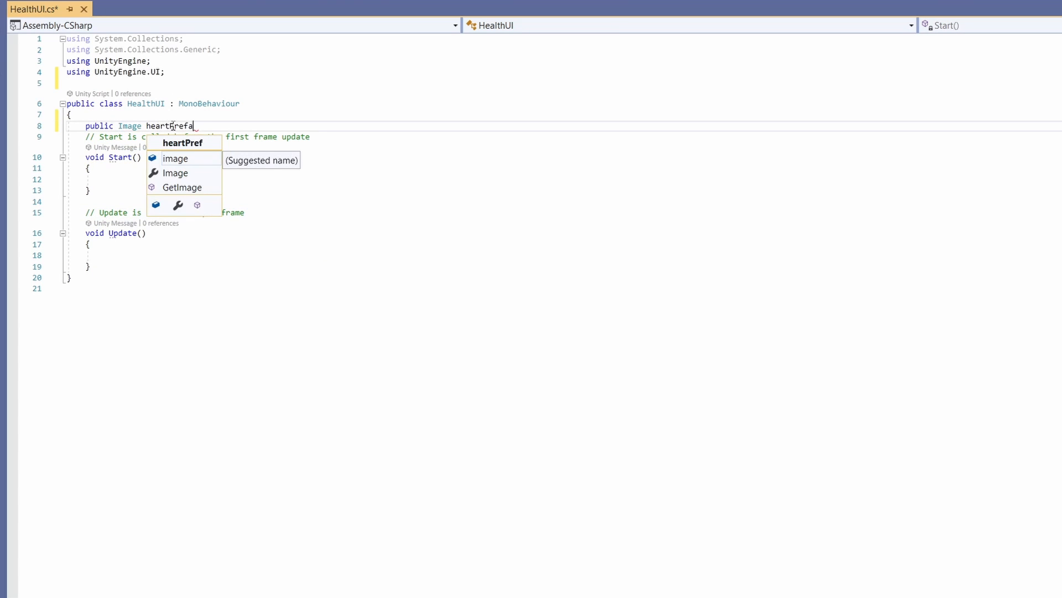
{"action": "type", "text": "b;"}
{"action": "key", "text": "Return"}
{"action": "type", "text": "public Sprite "}
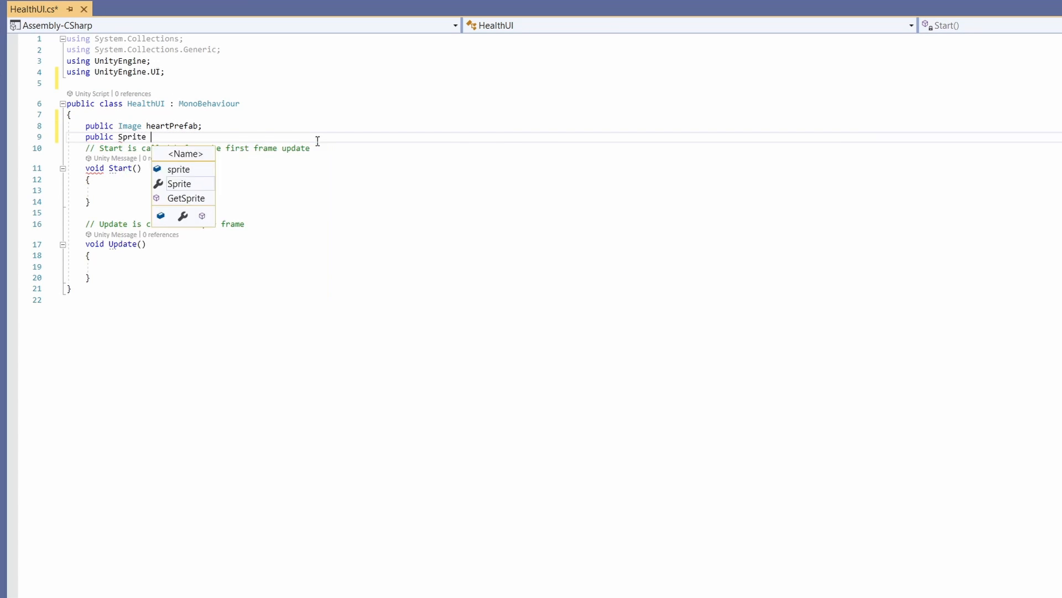
{"action": "type", "text": "fullHeartSprite;"}
{"action": "key", "text": "Return"}
{"action": "type", "text": "pu"}
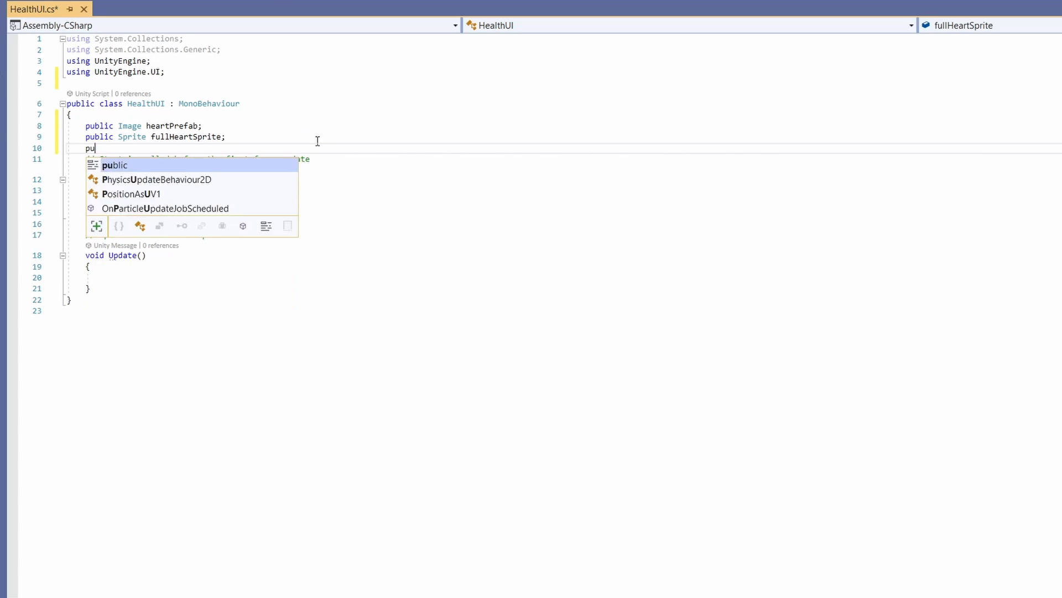
{"action": "type", "text": "blic Sprite emptyHeartSprite;"}
{"action": "key", "text": "Return"}
{"action": "key", "text": "Return"}
{"action": "type", "text": "private List<Image> "}
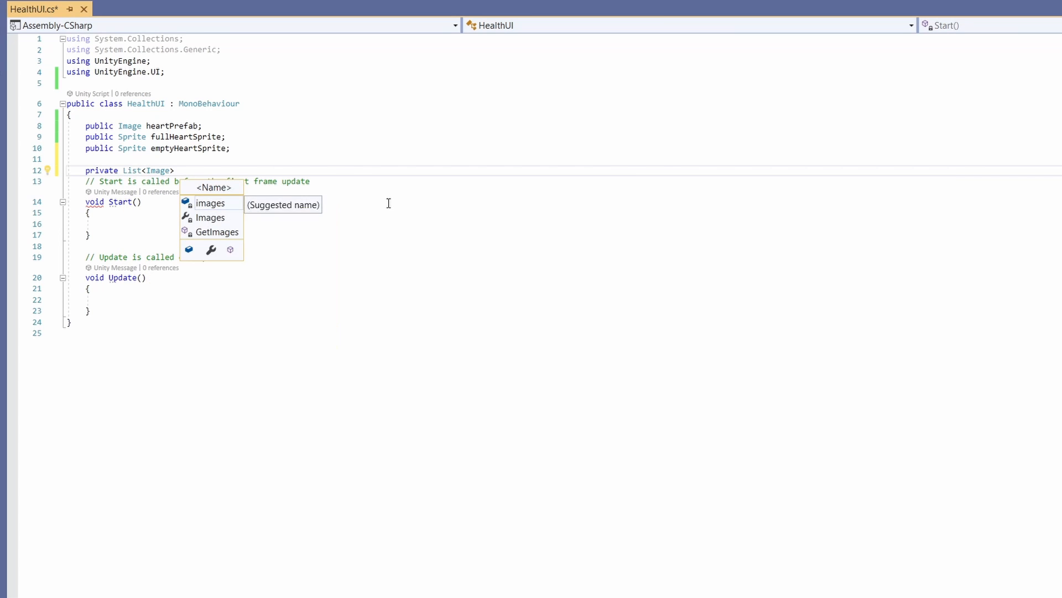
{"action": "type", "text": "hearts = new List<Image>();"}
Step: Replace Start/Update with SetMaxHearts(int maxHearts) that destroys each heart.gameObject and clears the list
{"action": "left_click_drag", "start_coordinate": [104, 314], "coordinate": [83, 181]}
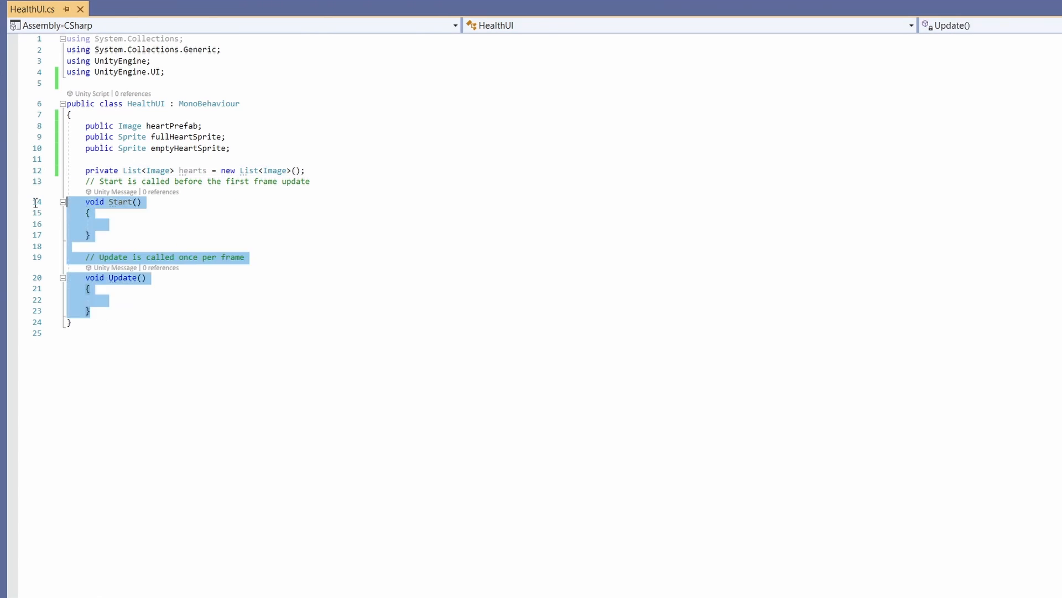
{"action": "key", "text": "BackSpace"}
{"action": "type", "text": "public "}
{"action": "type", "text": "SetMaxHe"}
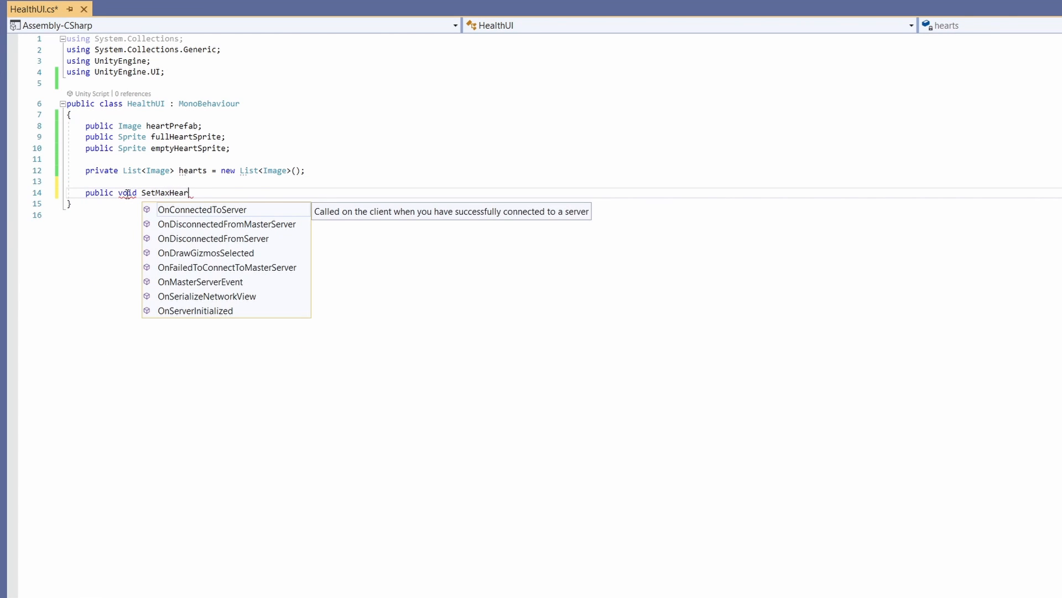
{"action": "type", "text": "ts()"}
{"action": "type", "text": "nt max"}
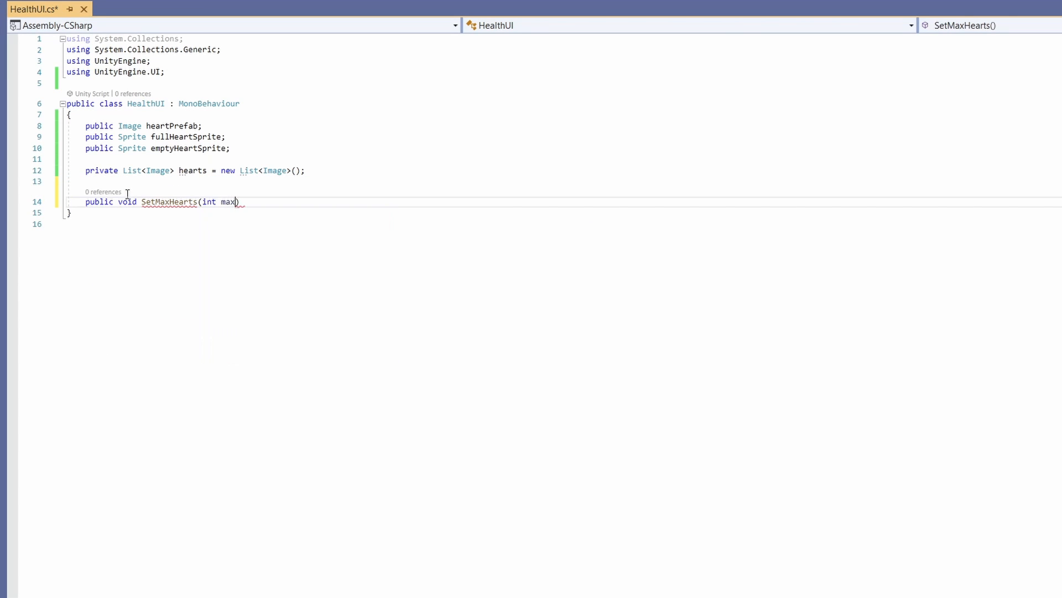
{"action": "type", "text": "or"}
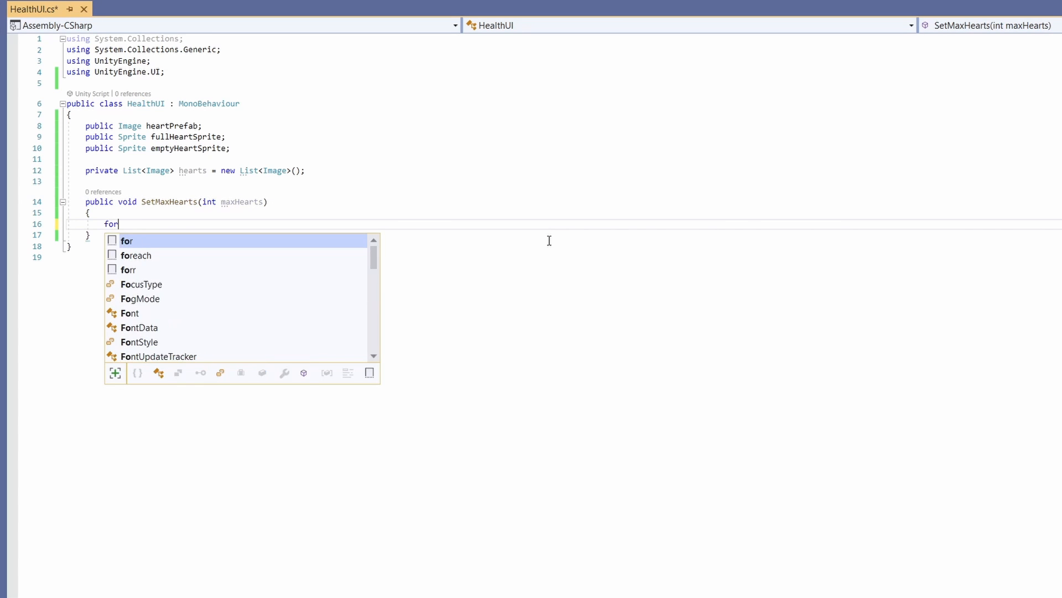
{"action": "type", "text": "each(Image heart"}
{"action": "type", "text": "earts"}
{"action": "key", "text": "End"}
{"action": "key", "text": "Return"}
{"action": "type", "text": "{"}
{"action": "key", "text": "Return"}
{"action": "type", "text": "Destroy(heart.game"}
{"action": "key", "text": "Tab"}
{"action": "type", "text": ");"}
{"action": "key", "text": "Down"}
{"action": "key", "text": "End"}
{"action": "key", "text": "Return"}
{"action": "key", "text": "Return"}
{"action": "type", "text": "hearts.Cl"}
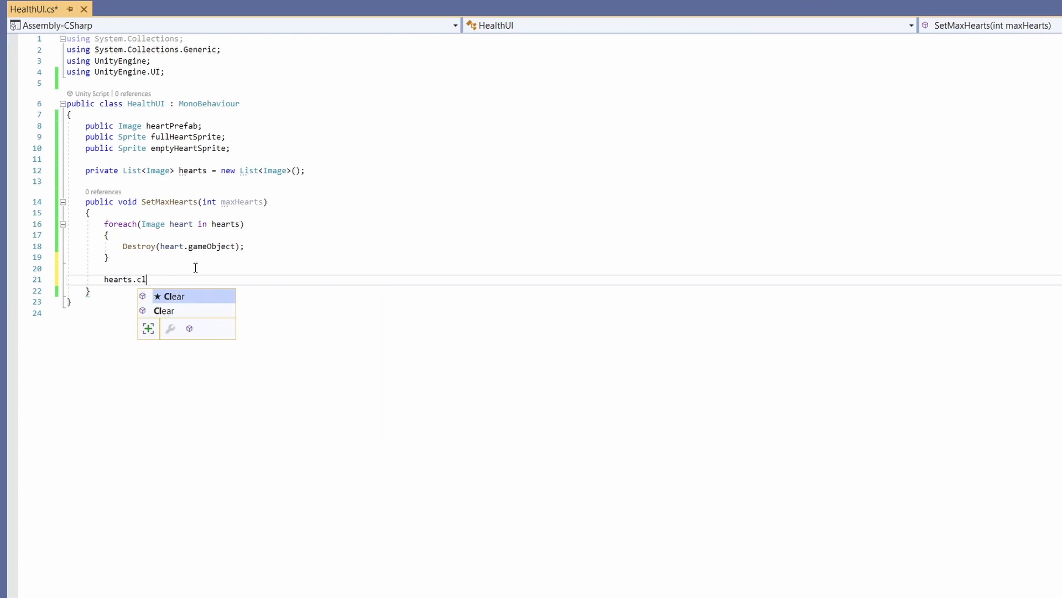
{"action": "type", "text": "ear();"}
{"action": "key", "text": "Return"}
{"action": "key", "text": "Return"}
{"action": "type", "text": "for (int i = 0;"}
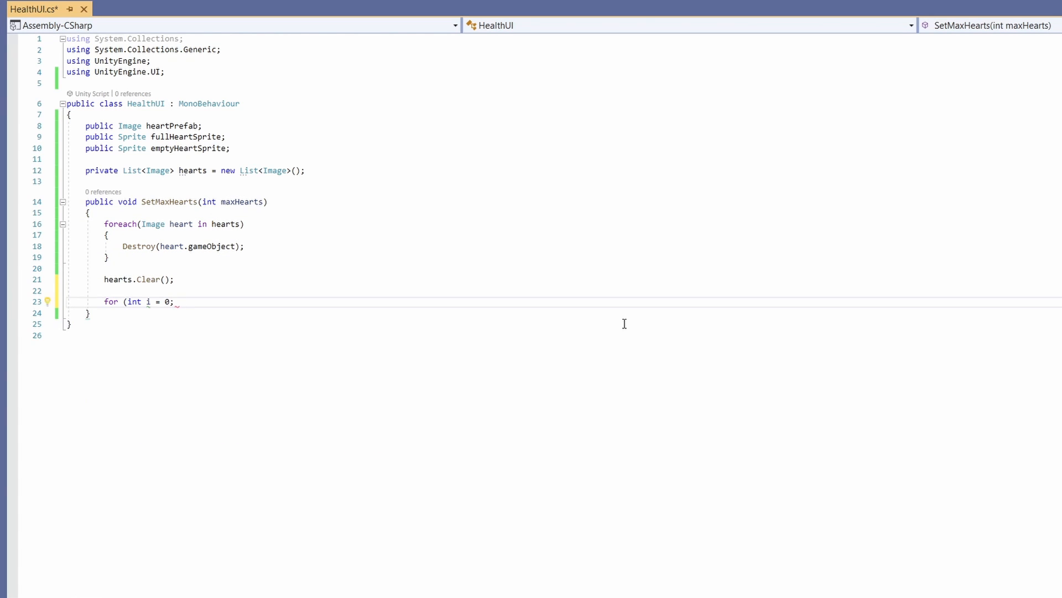
{"action": "type", "text": " i "}
{"action": "type", "text": "< maxHearts;"}
{"action": "type", "text": " i++)"}
Step: Loop to Instantiate heartPrefab under this transform, set fullHeartSprite and red colour, and add it to hearts
{"action": "key", "text": "Return"}
{"action": "type", "text": "{"}
{"action": "key", "text": "Return"}
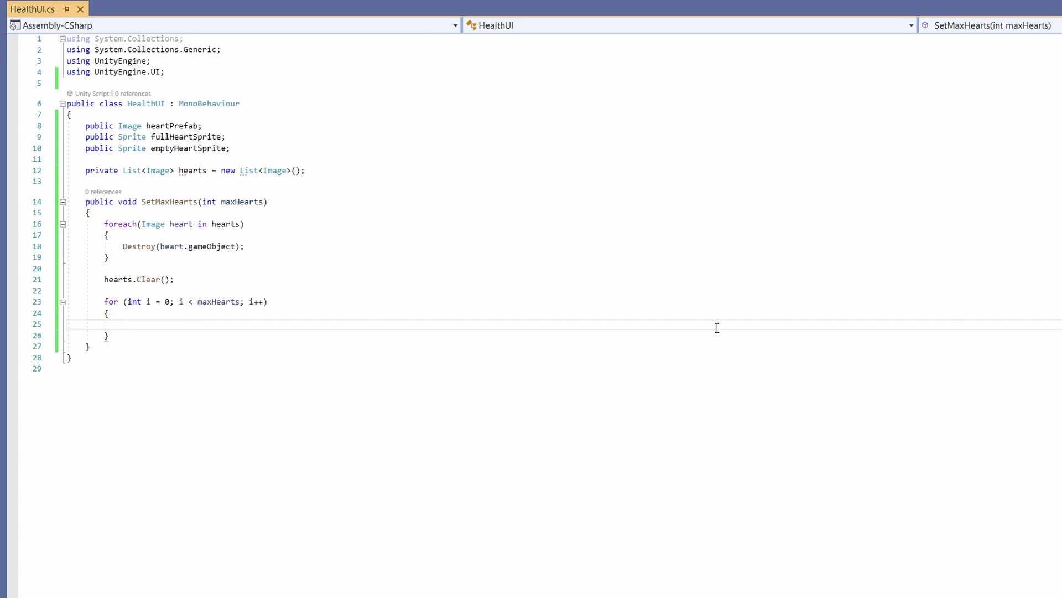
{"action": "type", "text": "Image newHeart = Insta"}
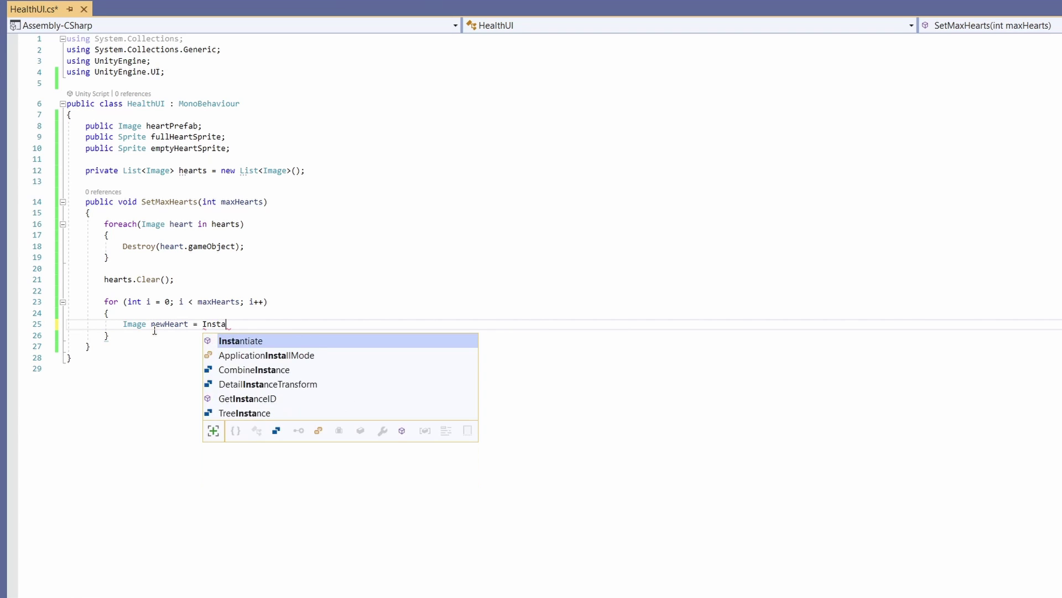
{"action": "key", "text": "Tab"}
{"action": "type", "text": "(heartPrefab, tra"}
{"action": "key", "text": "Tab"}
{"action": "type", "text": ");"}
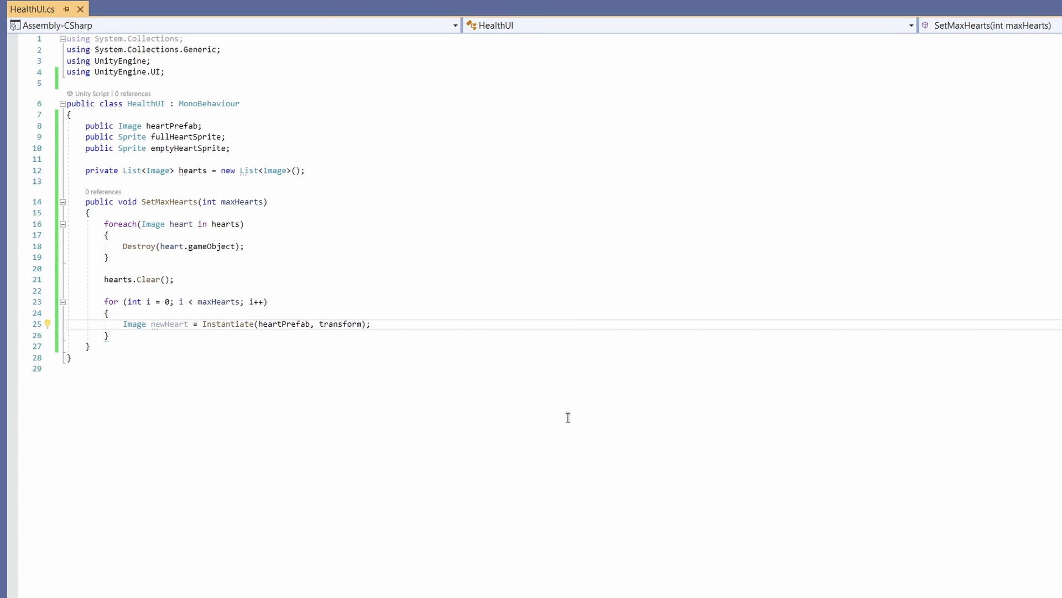
{"action": "key", "text": "Return"}
{"action": "type", "text": ".sp"}
{"action": "key", "text": "Tab"}
{"action": "type", "text": "= full"}
{"action": "key", "text": "Tab"}
{"action": "type", "text": ";"}
{"action": "key", "text": "Return"}
{"action": "type", "text": "newHeart.color = Color.red;"}
{"action": "key", "text": "Return"}
{"action": "type", "text": "hear"}
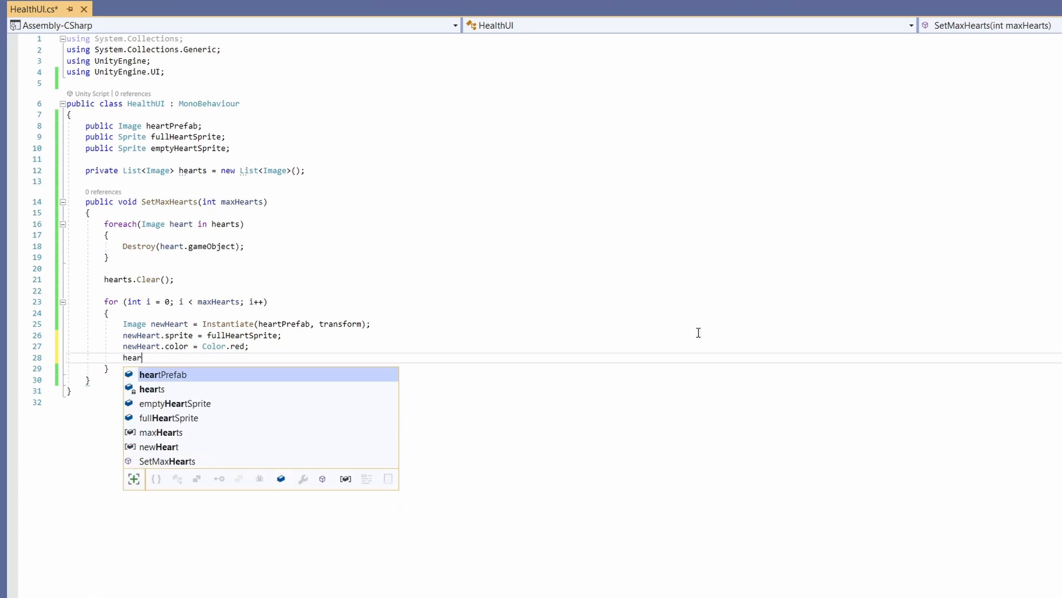
{"action": "type", "text": "ts.Add(new)Heart);"}
Step: Add UpdateHearts(int currentHealth) with a copied for loop running up to hearts.Count
{"action": "key", "text": "Down"}
{"action": "key", "text": "Down"}
{"action": "key", "text": "Return"}
{"action": "key", "text": "Return"}
{"action": "type", "text": "public void "}
{"action": "type", "text": "U"}
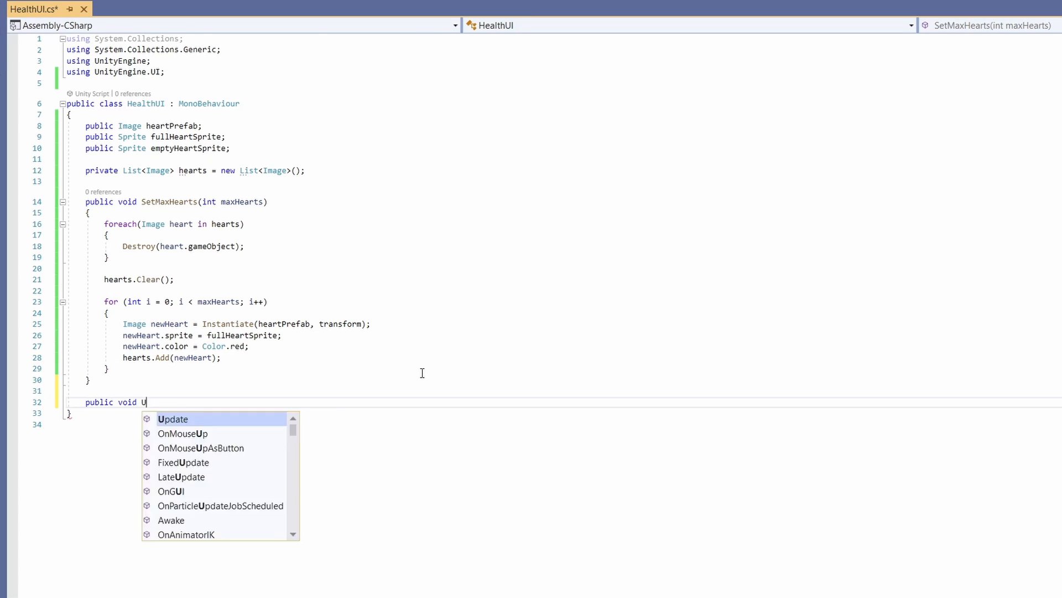
{"action": "type", "text": "pdateHearts("}
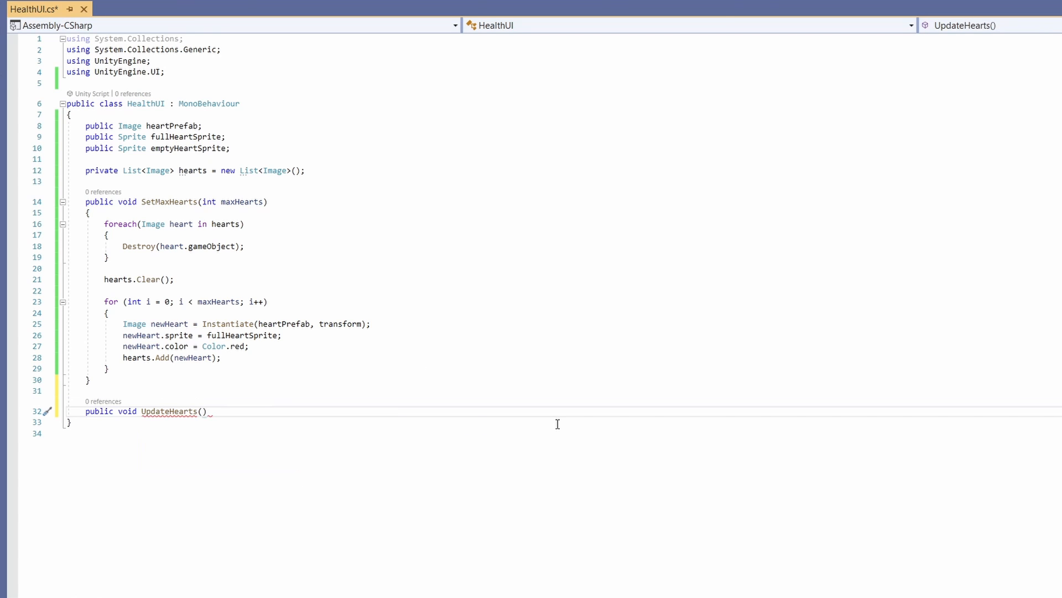
{"action": "type", "text": "int c"}
{"action": "type", "text": "{"}
{"action": "key", "text": "Return"}
{"action": "left_click_drag", "start_coordinate": [268, 302], "coordinate": [100, 301]}
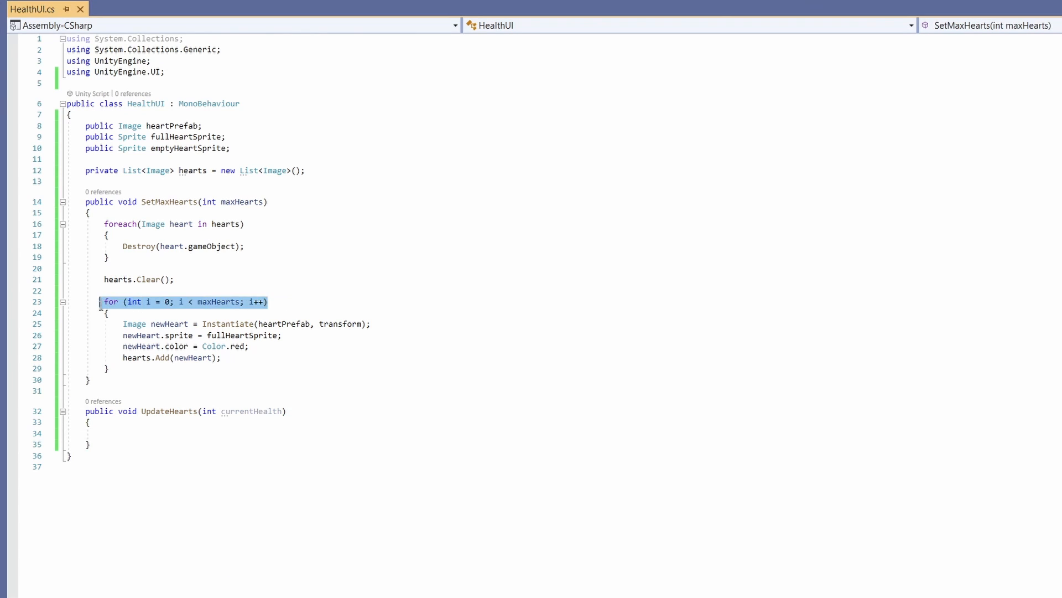
{"action": "left_click", "coordinate": [148, 437]}
{"action": "type", "text": "for (int i = 0; i < maxHearts; i++)"}
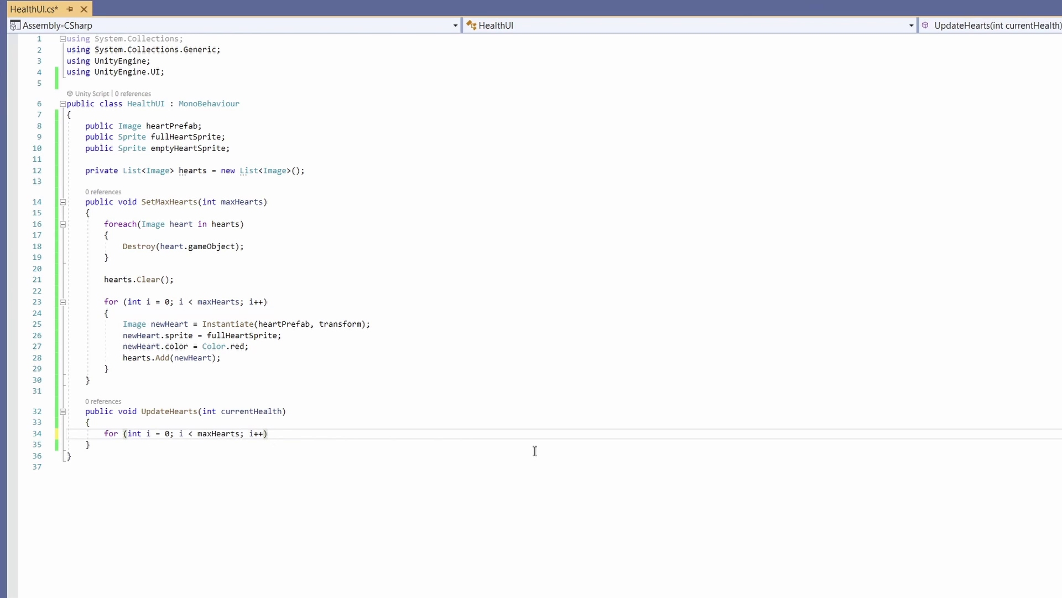
{"action": "type", "text": "{"}
{"action": "key", "text": "Return"}
{"action": "double_click", "coordinate": [221, 434]}
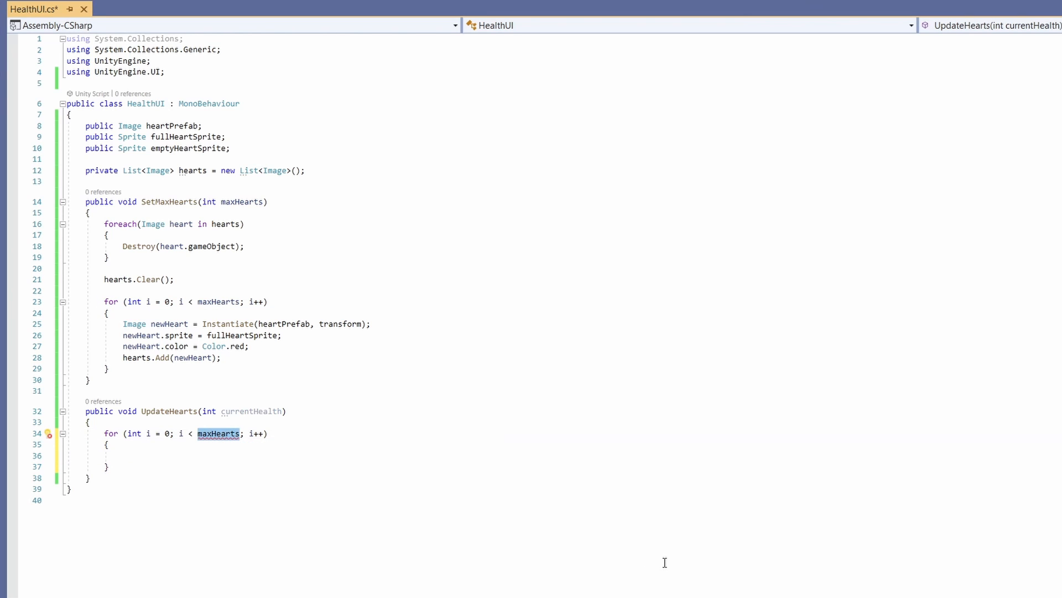
{"action": "type", "text": "hearts."}
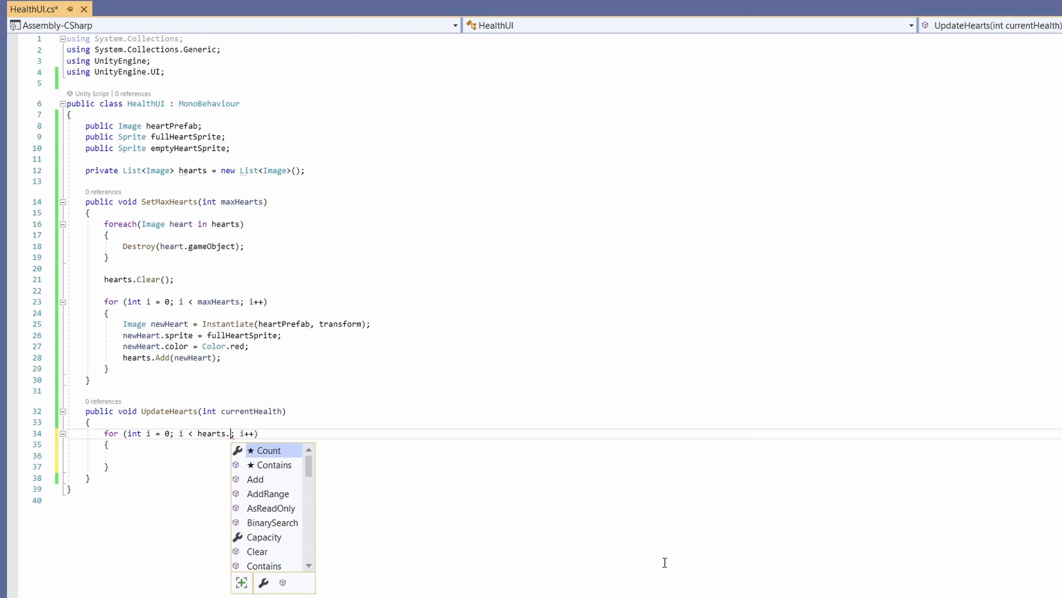
{"action": "type", "text": "Cou"}
{"action": "key", "text": "Tab"}
{"action": "left_click", "coordinate": [717, 455]}
{"action": "type", "text": "if(i <"}
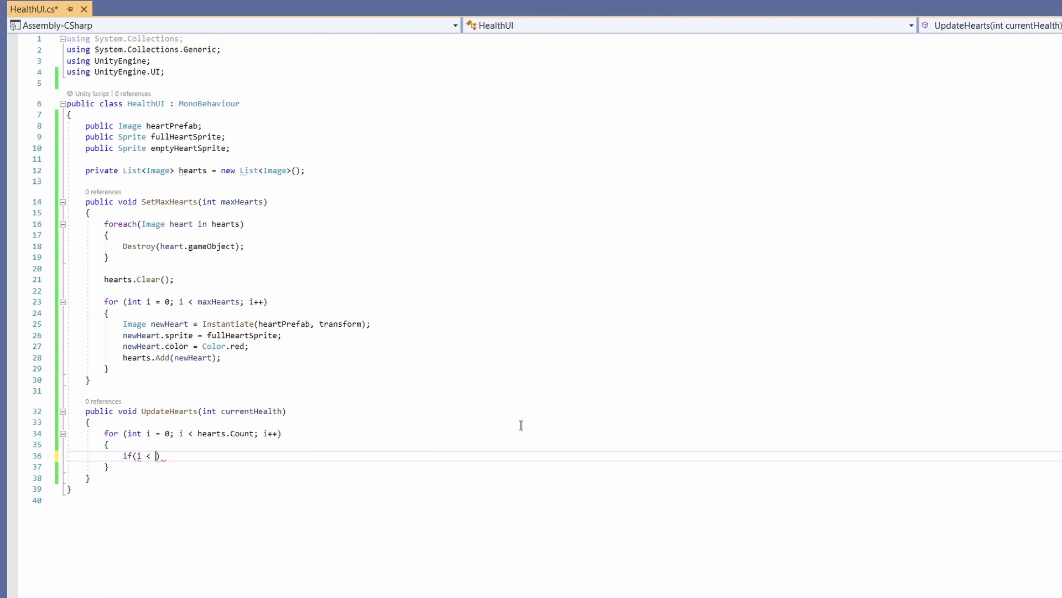
{"action": "type", "text": "u"}
Step: Inside the loop, give hearts below currentHealth the fullHeartSprite and red colour
{"action": "key", "text": "Tab"}
{"action": "key", "text": "End"}
{"action": "key", "text": "Return"}
{"action": "type", "text": "{"}
{"action": "key", "text": "Return"}
{"action": "type", "text": "hearts[i"}
{"action": "type", "text": "].sp"}
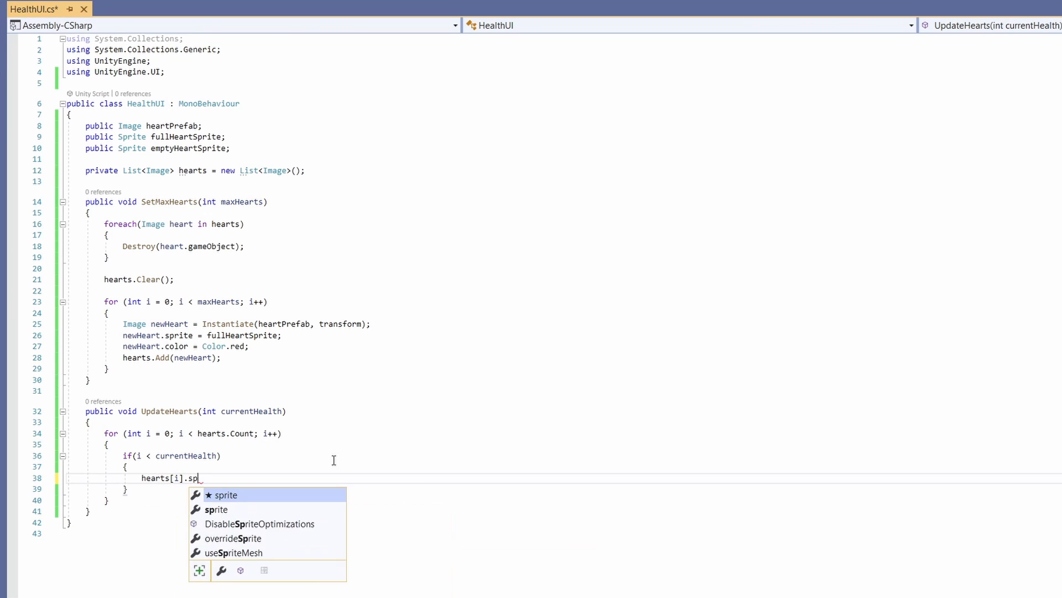
{"action": "type", "text": "rite = fu"}
{"action": "key", "text": "Tab"}
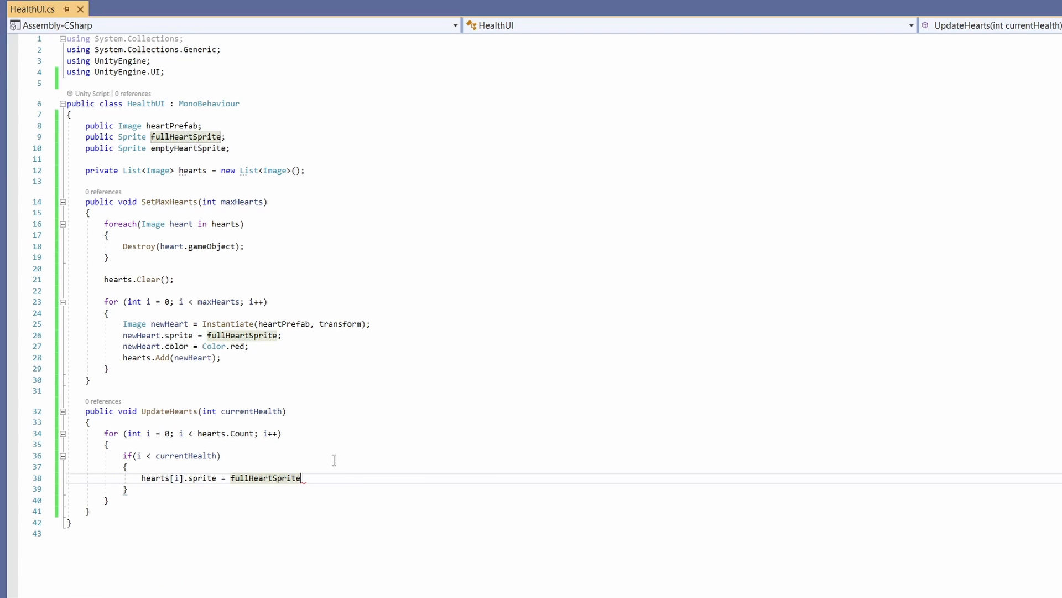
{"action": "type", "text": ";"}
{"action": "key", "text": "Return"}
{"action": "type", "text": "hearts[i"}
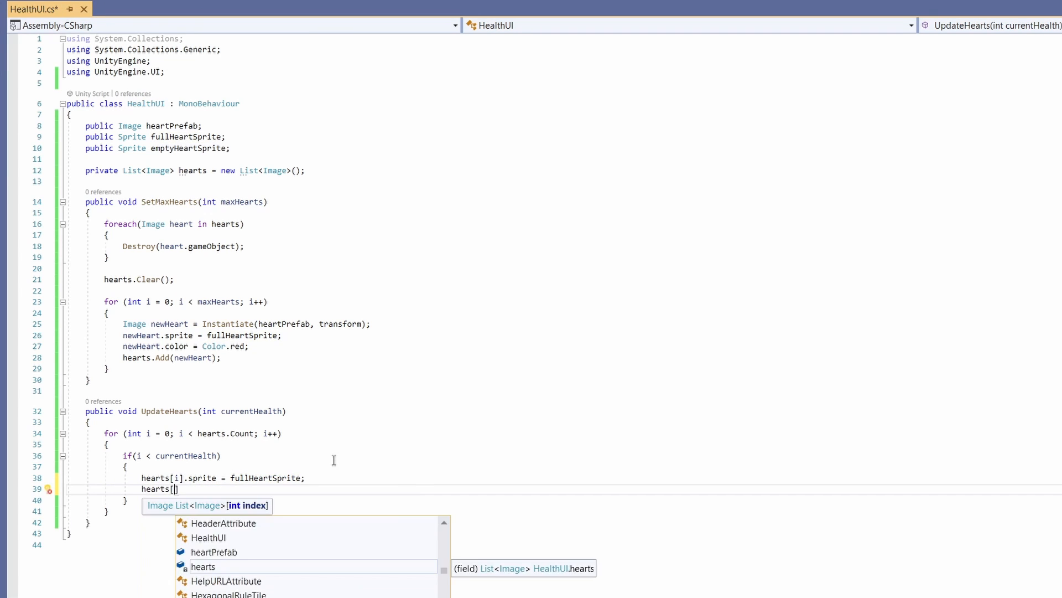
{"action": "type", "text": "].color = red"}
{"action": "key", "text": "Tab"}
{"action": "type", "text": ";"}
{"action": "key", "text": "Return"}
{"action": "type", "text": "else"}
Step: Add the else branch setting emptyHeartSprite and white colour for the remaining hearts
{"action": "key", "text": "Return"}
{"action": "type", "text": "{"}
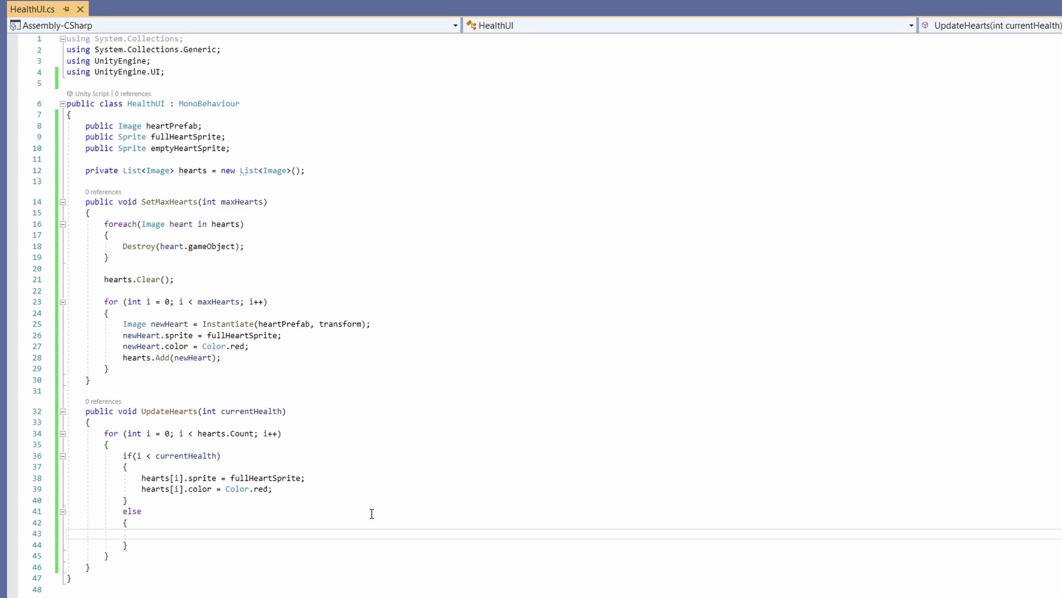
{"action": "type", "text": "hearts[i].sprite = fullHeartSprite;                 hearts[i].color = Color.red;"}
{"action": "double_click", "coordinate": [266, 533]}
{"action": "type", "text": "emp"}
{"action": "key", "text": "Tab"}
{"action": "double_click", "coordinate": [261, 545]}
{"action": "type", "text": "whi"}
{"action": "key", "text": "Tab"}
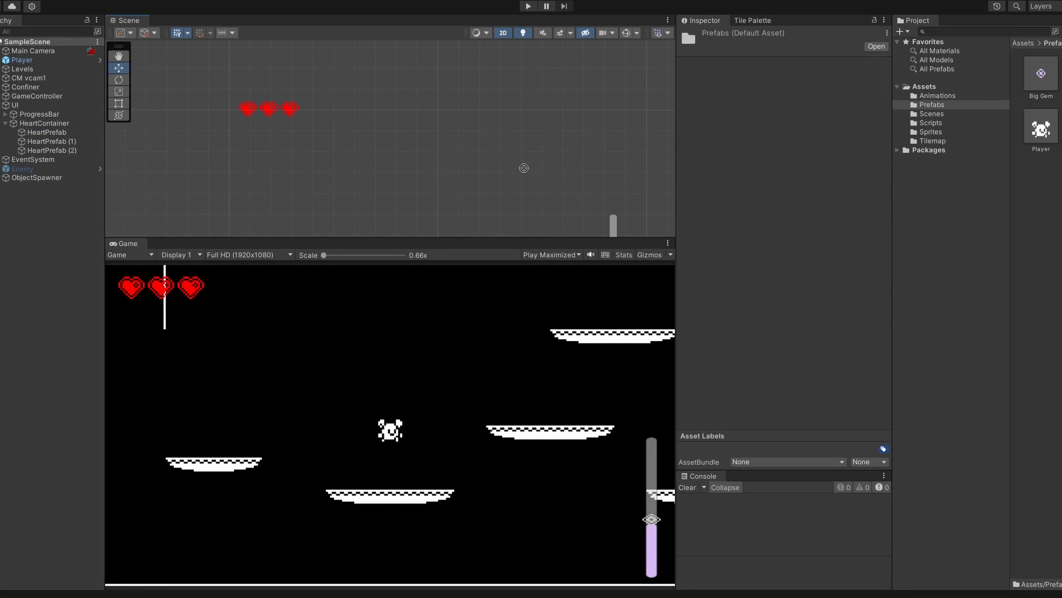
Step: Select all three HeartPrefab objects under HeartContainer and delete them
{"action": "left_click", "coordinate": [47, 132]}
{"action": "left_click", "coordinate": [52, 150], "text": "shift"}
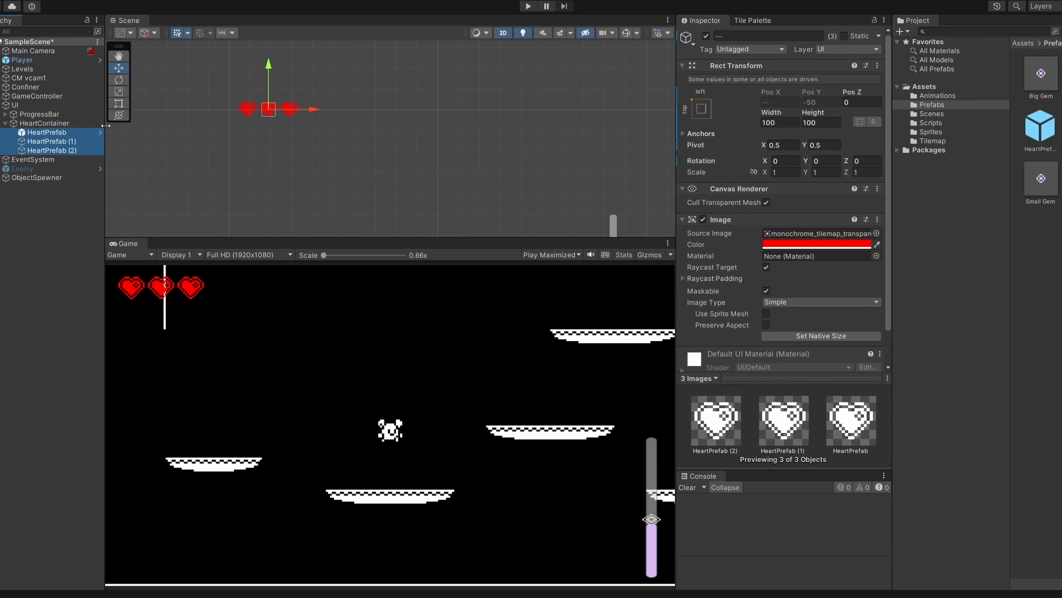
{"action": "key", "text": "Delete"}
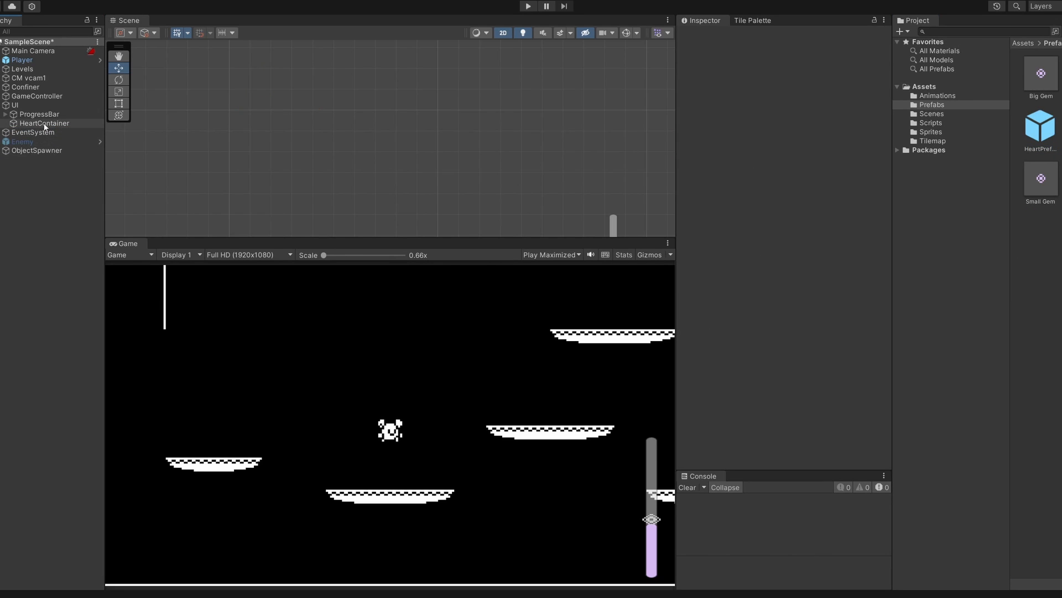
Step: On HeartContainer's HealthUI, assign HeartPrefab and pick tilemap sprites for the full and empty heart slots
{"action": "left_click", "coordinate": [42, 123]}
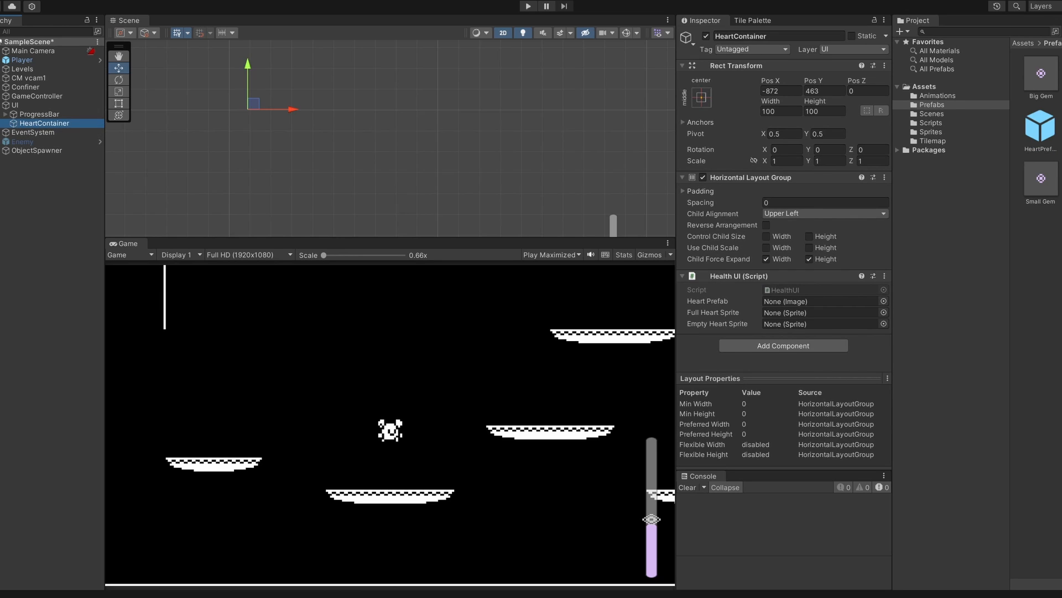
{"action": "left_click_drag", "start_coordinate": [1040, 127], "coordinate": [798, 301]}
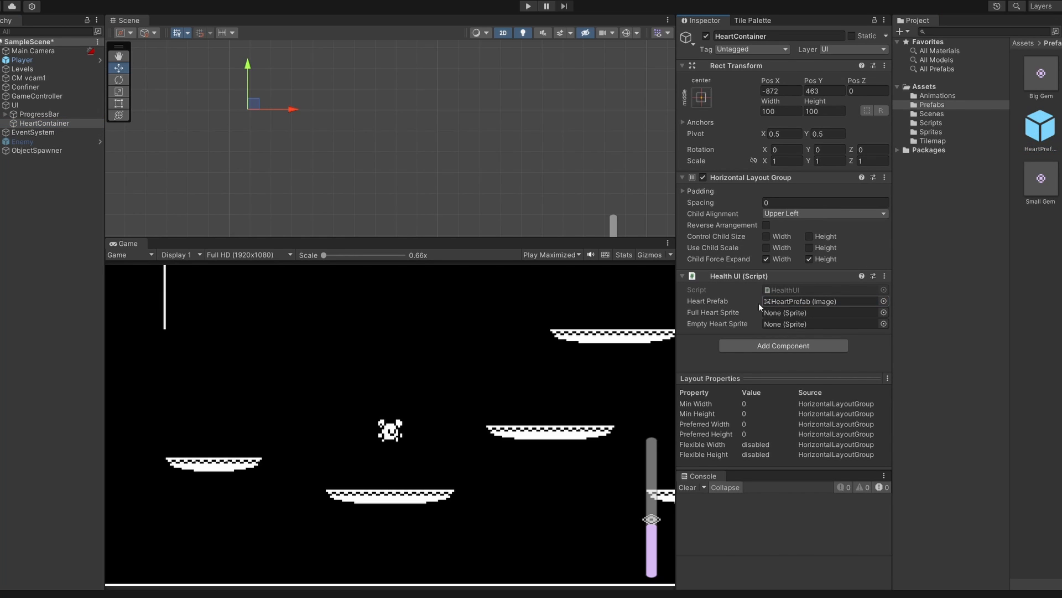
{"action": "left_click", "coordinate": [883, 313]}
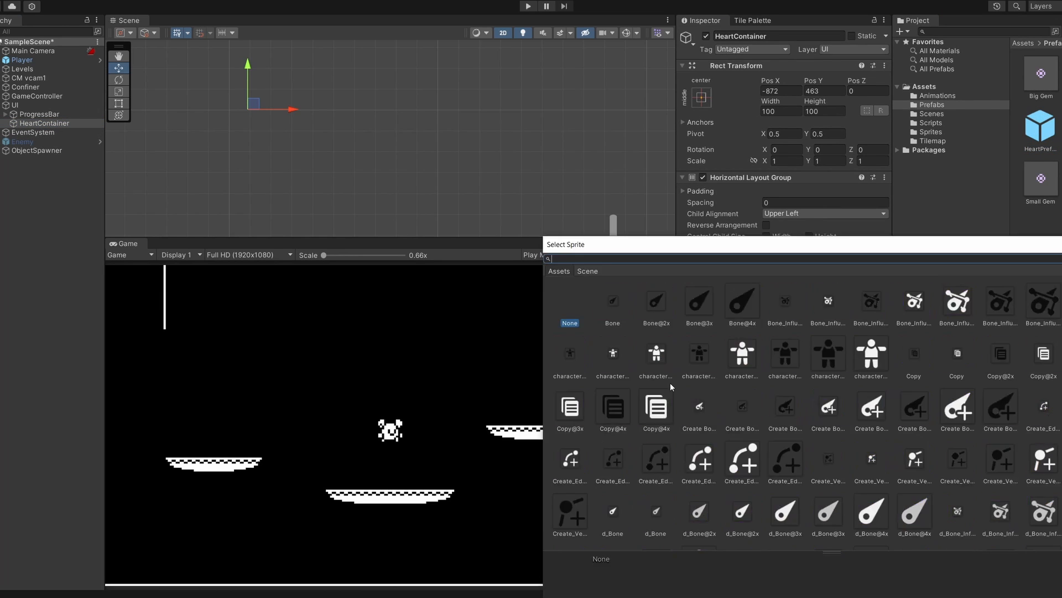
{"action": "scroll", "coordinate": [869, 407], "scroll_direction": "down", "scroll_amount": 5}
{"action": "scroll", "coordinate": [869, 407], "scroll_direction": "down", "scroll_amount": 5}
{"action": "scroll", "coordinate": [869, 408], "scroll_direction": "down", "scroll_amount": 5}
{"action": "scroll", "coordinate": [868, 407], "scroll_direction": "down", "scroll_amount": 5}
{"action": "scroll", "coordinate": [869, 408], "scroll_direction": "down", "scroll_amount": 5}
{"action": "double_click", "coordinate": [571, 458]}
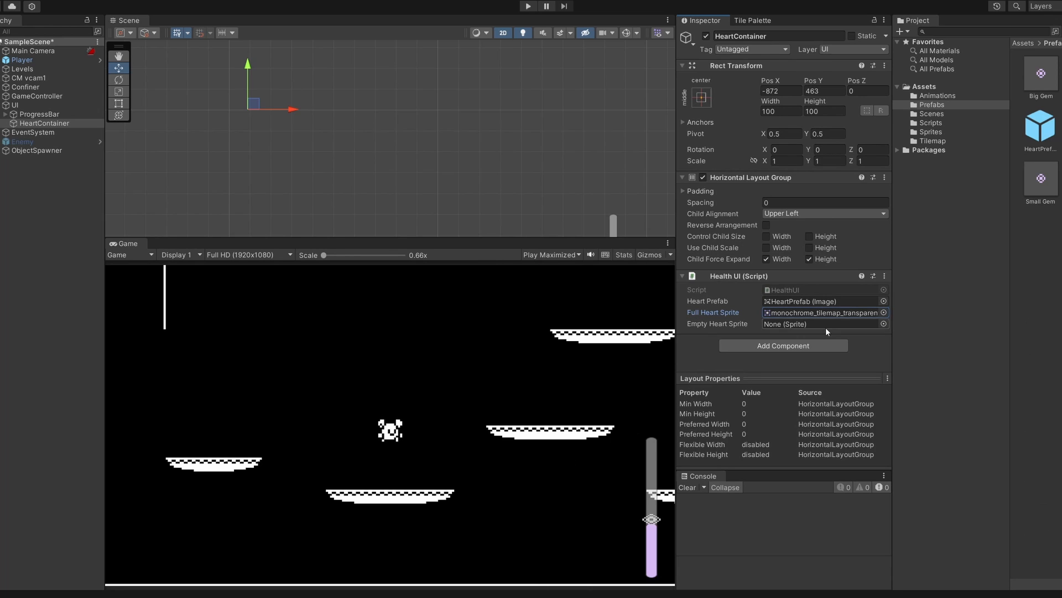
{"action": "left_click", "coordinate": [882, 324]}
{"action": "scroll", "coordinate": [830, 415], "scroll_direction": "down", "scroll_amount": 5}
{"action": "scroll", "coordinate": [830, 415], "scroll_direction": "down", "scroll_amount": 5}
{"action": "scroll", "coordinate": [763, 439], "scroll_direction": "down", "scroll_amount": 5}
{"action": "scroll", "coordinate": [747, 457], "scroll_direction": "down", "scroll_amount": 5}
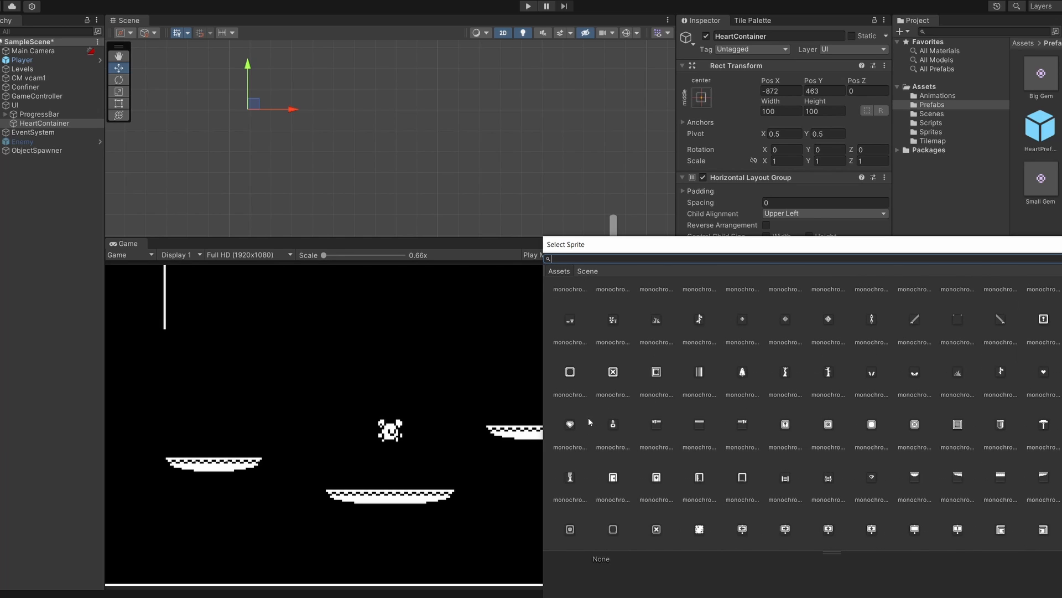
{"action": "double_click", "coordinate": [1043, 372]}
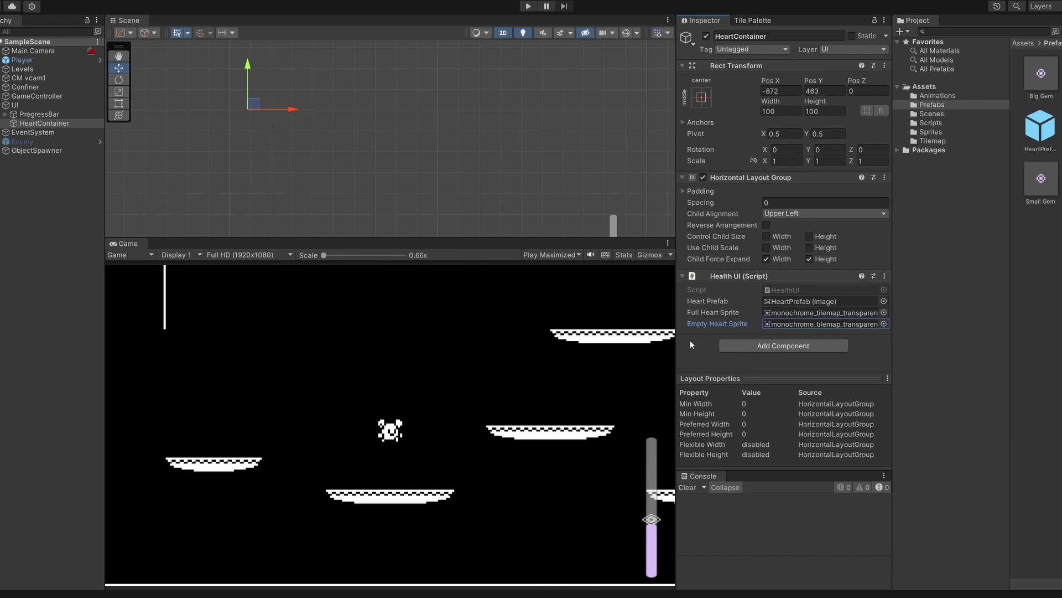
Step: Attach a new PlayerHealth script component to the Player object
{"action": "left_click", "coordinate": [22, 59]}
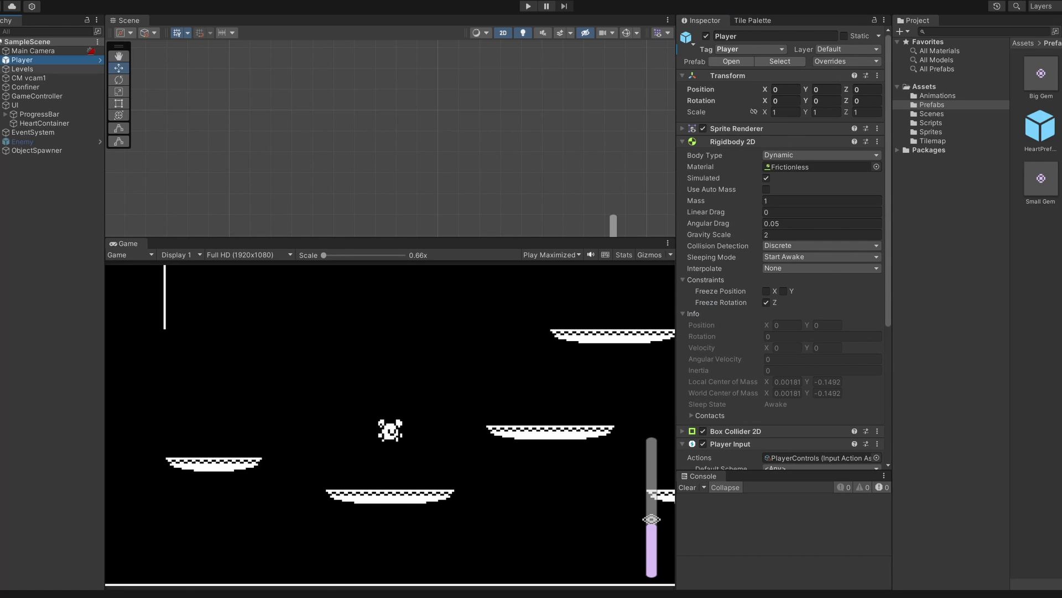
{"action": "left_click", "coordinate": [762, 237]}
{"action": "type", "text": "hori"}
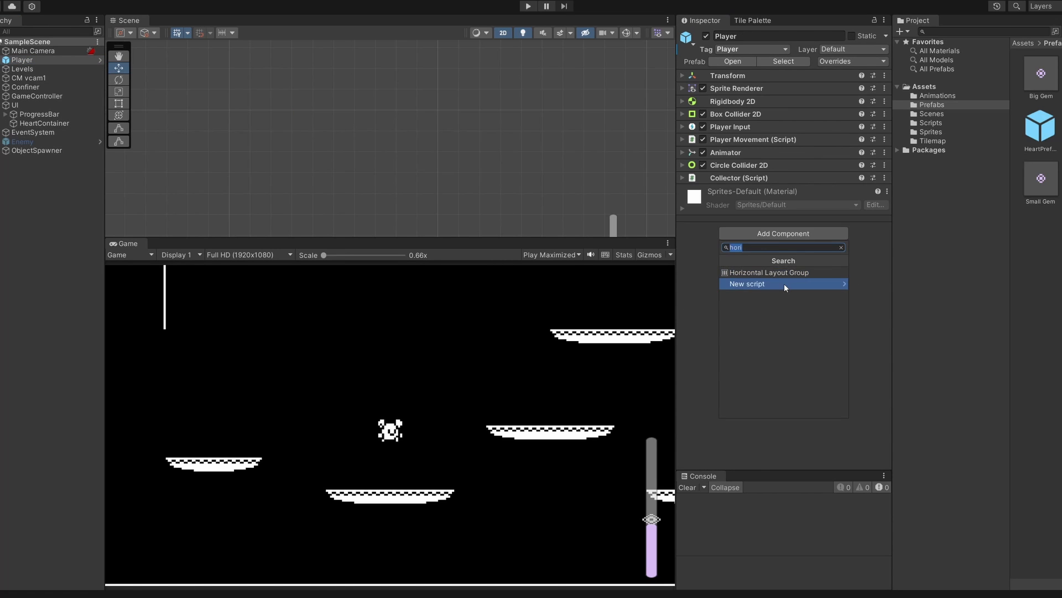
{"action": "left_click", "coordinate": [785, 283]}
{"action": "type", "text": "PlayerHealth"}
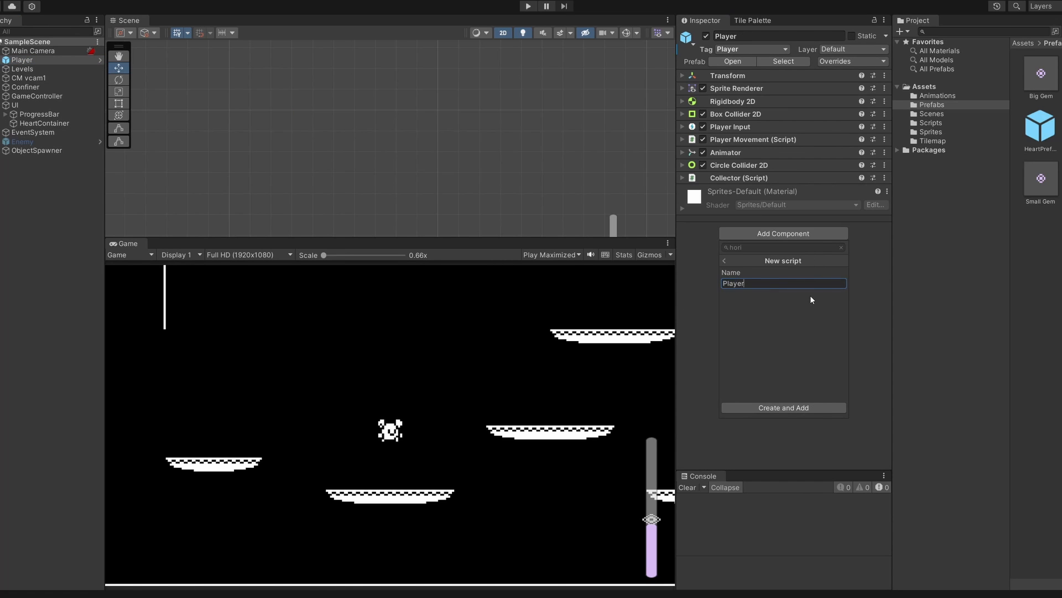
{"action": "key", "text": "Return"}
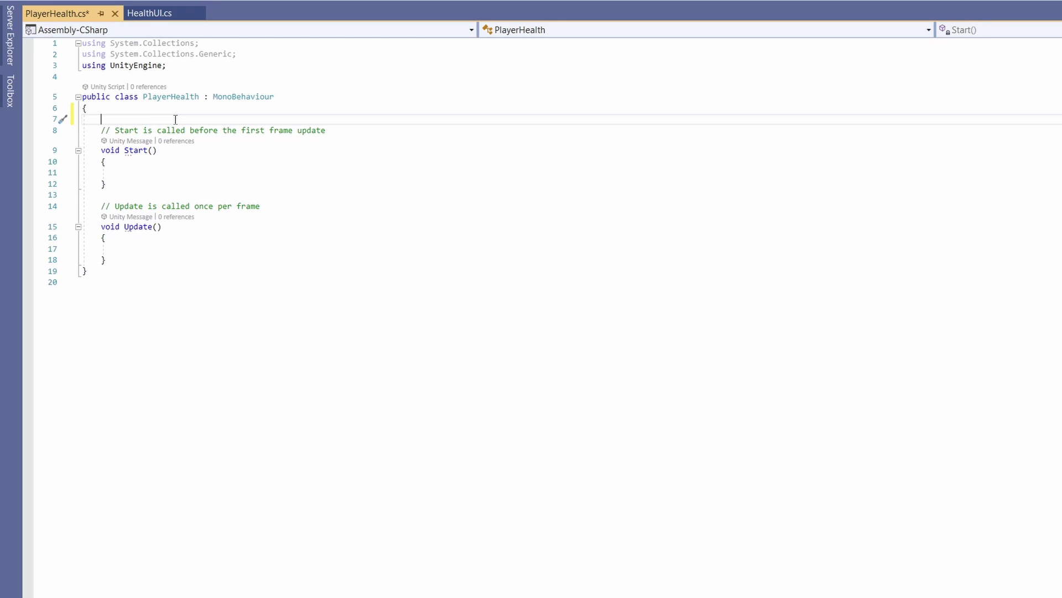
{"action": "type", "text": "public int maxHealth = 3;"}
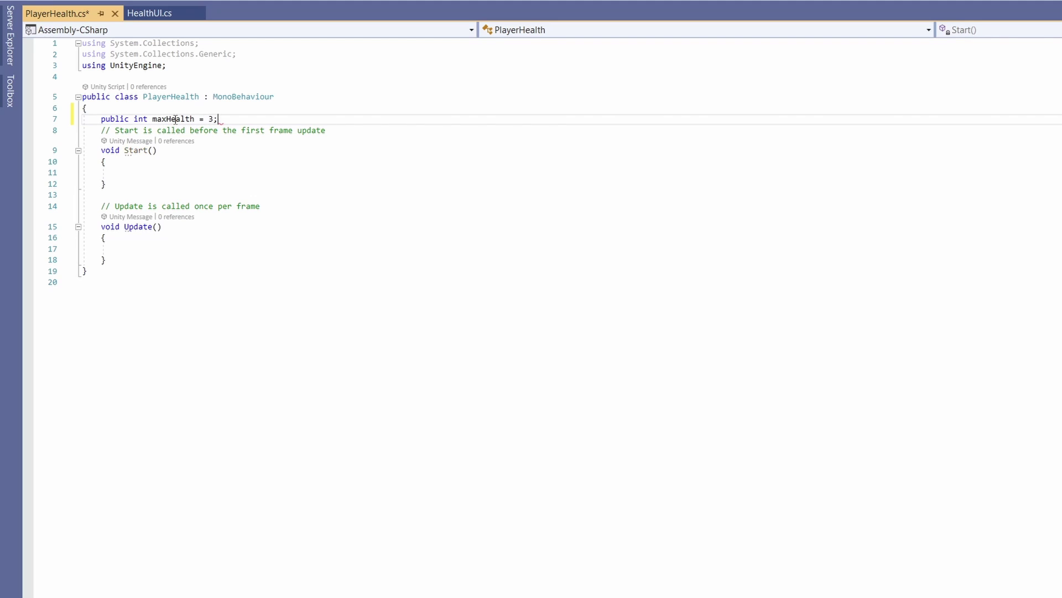
Step: Declare public int maxHealth = 3, private int currentHealth and public HealthUI healthUI
{"action": "key", "text": "Return"}
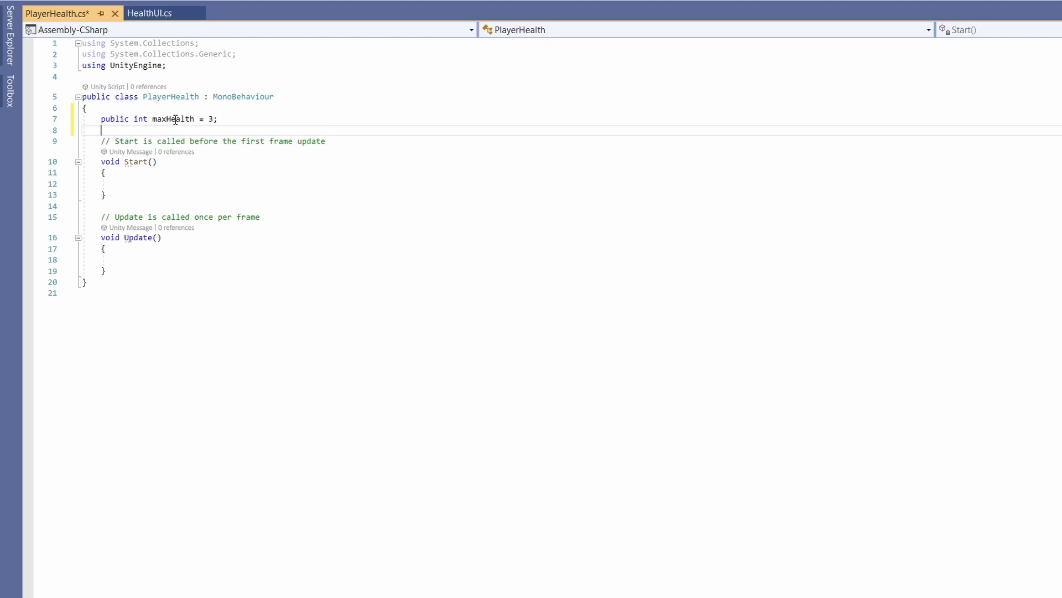
{"action": "type", "text": "private int curren"}
{"action": "type", "text": "tHealth;"}
{"action": "key", "text": "Return"}
{"action": "key", "text": "Return"}
{"action": "type", "text": "p"}
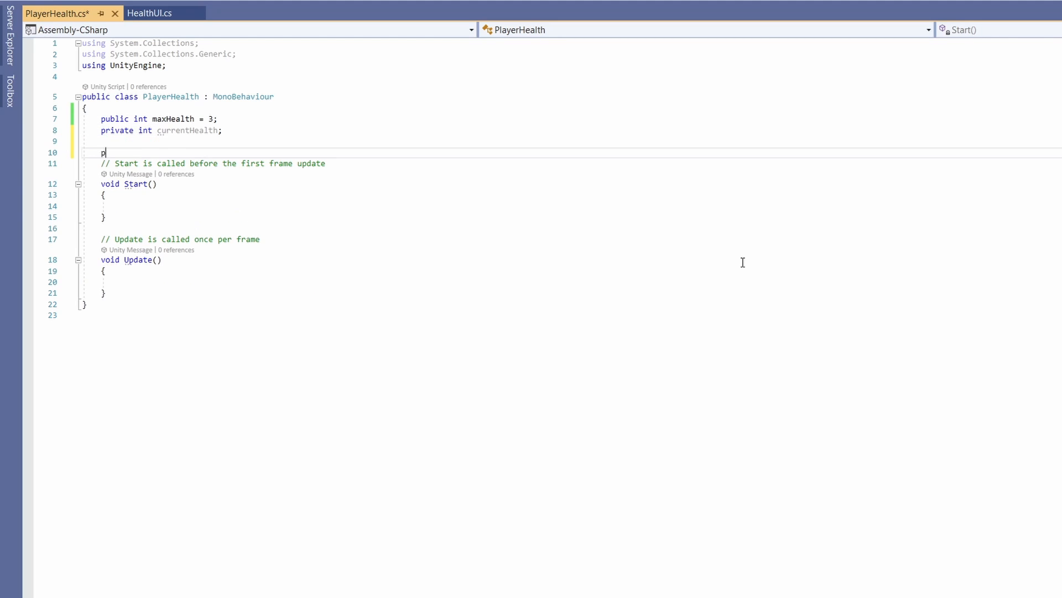
{"action": "type", "text": "ublic HealthUI healthUI;"}
{"action": "key", "text": "Return"}
{"action": "key", "text": "ctrl+s"}
Step: In Start, set currentHealth to maxHealth and call healthUI.SetMaxHearts(maxHealth)
{"action": "left_click", "coordinate": [613, 214]}
{"action": "type", "text": "curr"}
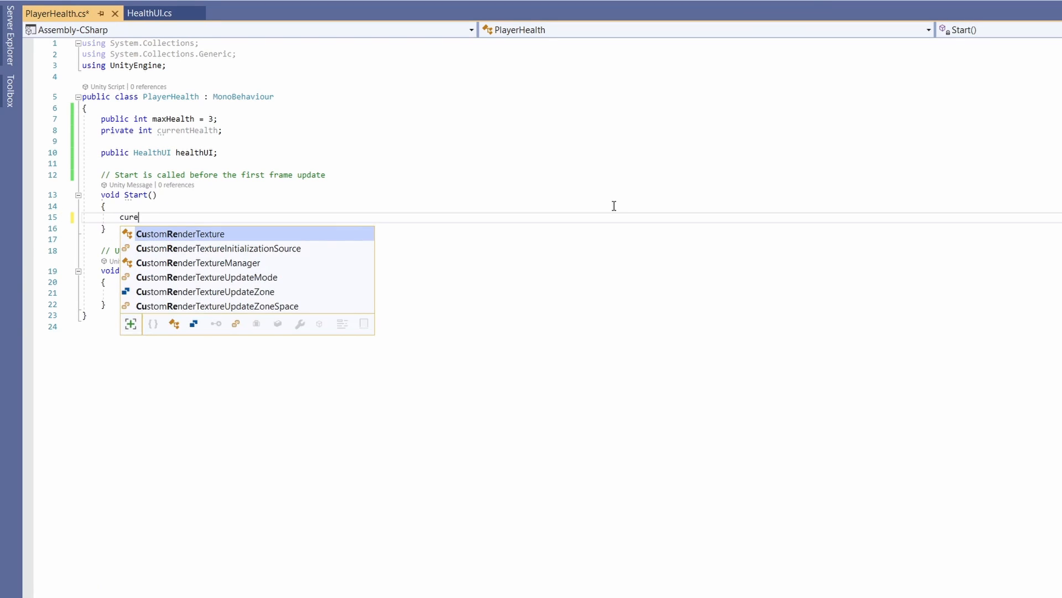
{"action": "type", "text": "entHealth = maxHealth;"}
{"action": "key", "text": "Return"}
{"action": "type", "text": "healthUI."}
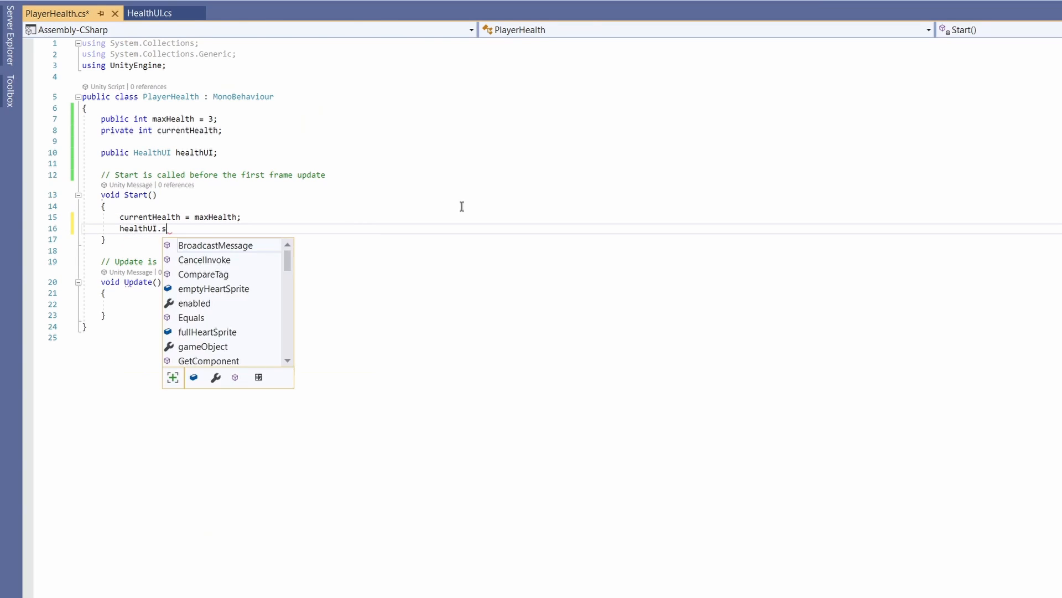
{"action": "type", "text": "SetMaxHearts(maxHealth);"}
Step: Replace the Update method with an OnTriggerEnter2D stub
{"action": "left_click", "coordinate": [110, 314]}
{"action": "left_click_drag", "start_coordinate": [110, 313], "coordinate": [30, 264]}
{"action": "key", "text": "Delete"}
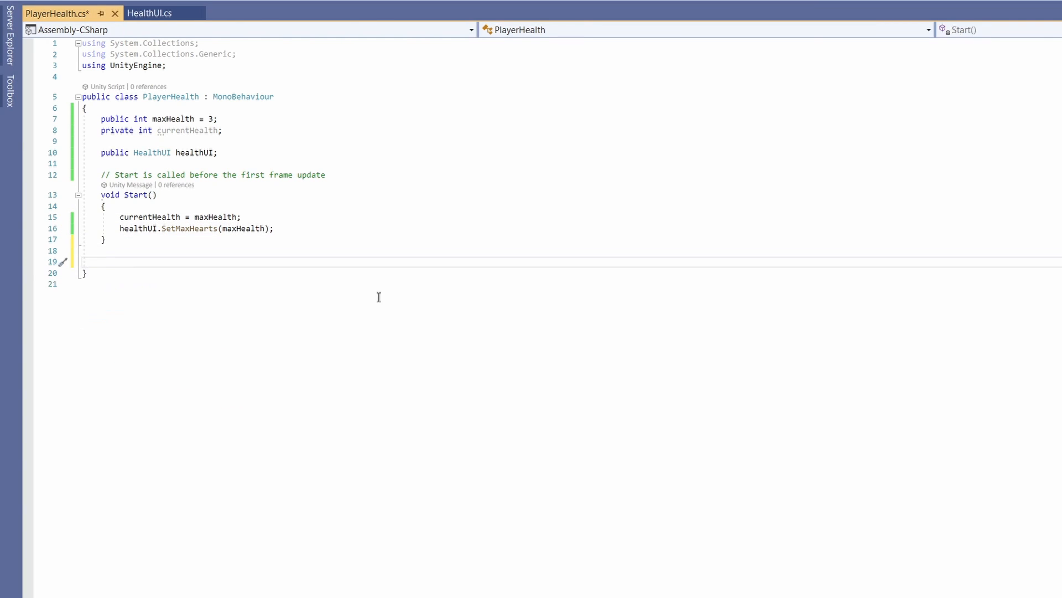
{"action": "type", "text": "ontrigg"}
{"action": "key", "text": "Tab"}
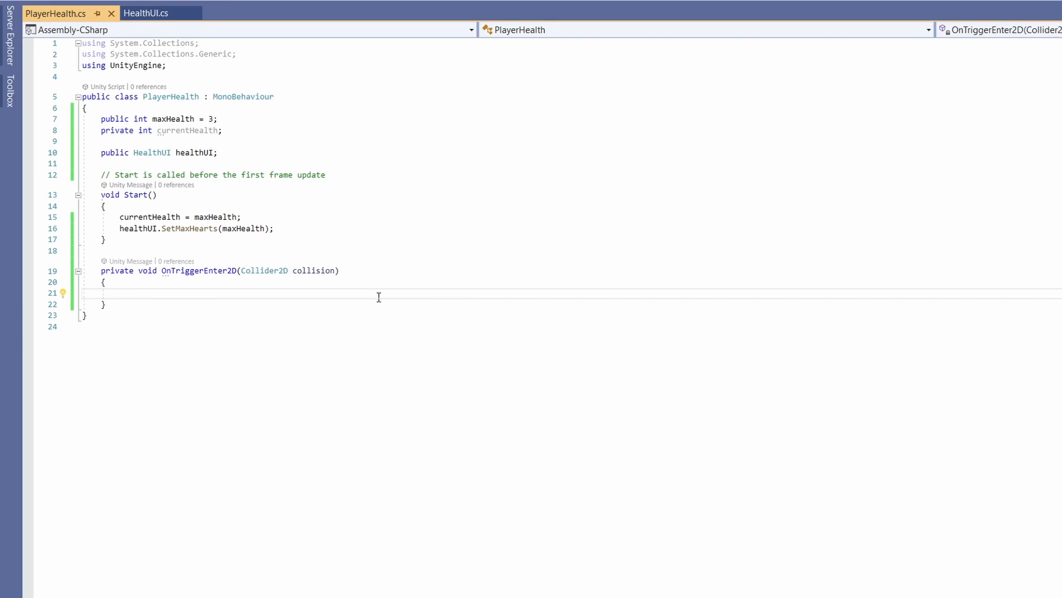
{"action": "type", "text": "Enemy enemy = collision."}
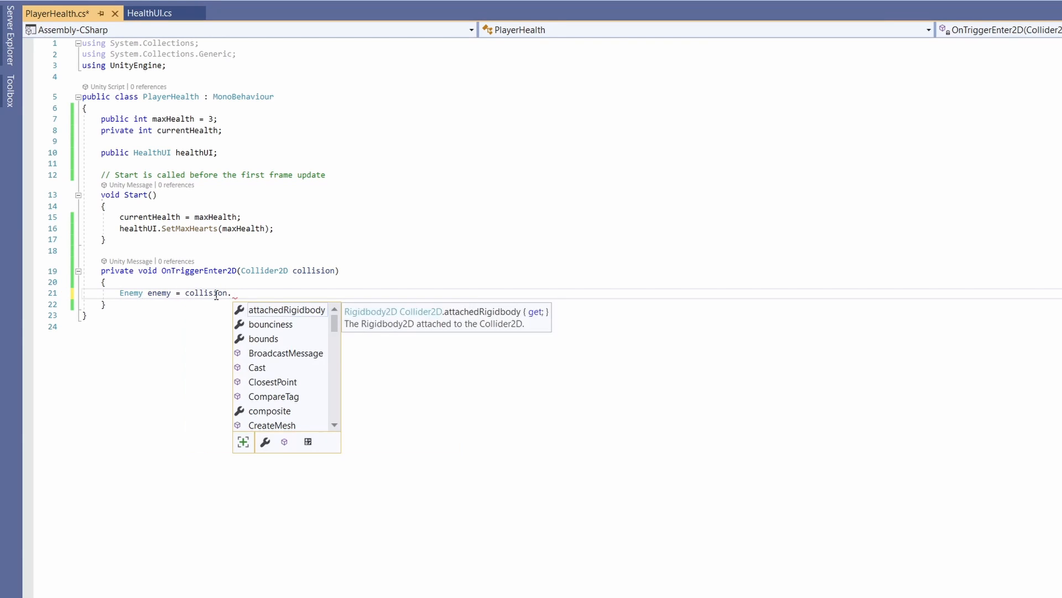
{"action": "type", "text": "Get"}
Step: Get the Enemy component from the collision and call TakeDamage inside if (enemy)
{"action": "key", "text": "Tab"}
{"action": "type", "text": "<>Enemy"}
{"action": "key", "text": "End"}
{"action": "type", "text": "();"}
{"action": "key", "text": "Return"}
{"action": "type", "text": "if (enemy) {"}
{"action": "key", "text": "Return"}
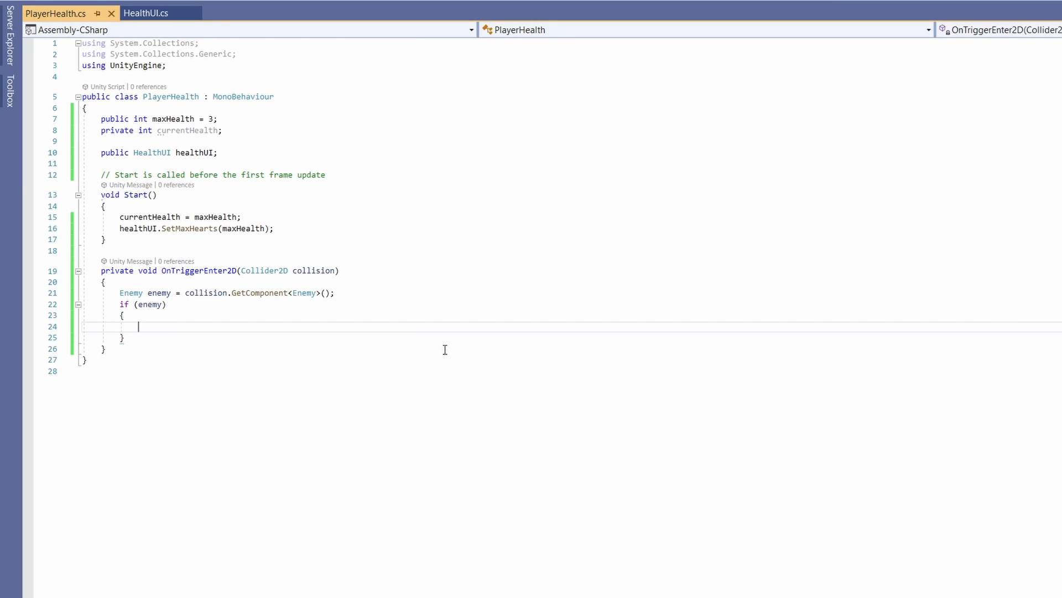
{"action": "type", "text": "TakeDamage();"}
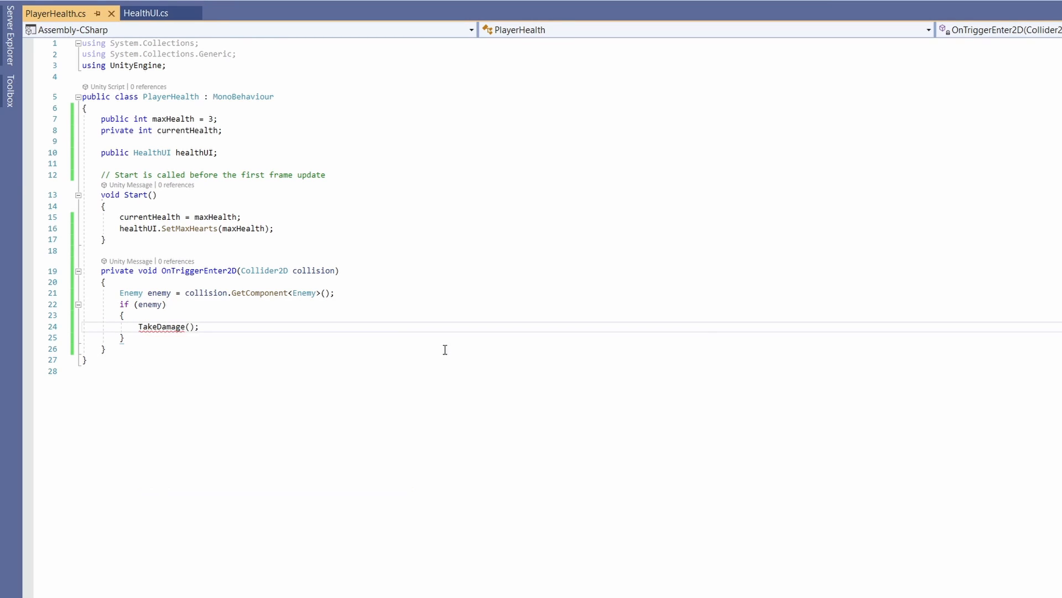
Step: Declare a private void TakeDamage(int damage) method below OnTriggerEnter2D
{"action": "double_click", "coordinate": [167, 327]}
{"action": "left_click", "coordinate": [289, 349]}
{"action": "key", "text": "Return"}
{"action": "key", "text": "Return"}
{"action": "type", "text": "private void TakeDamage(int damage"}
{"action": "key", "text": "End"}
{"action": "key", "text": "Return"}
{"action": "type", "text": "{"}
{"action": "key", "text": "Return"}
{"action": "type", "text": "ccurren"}
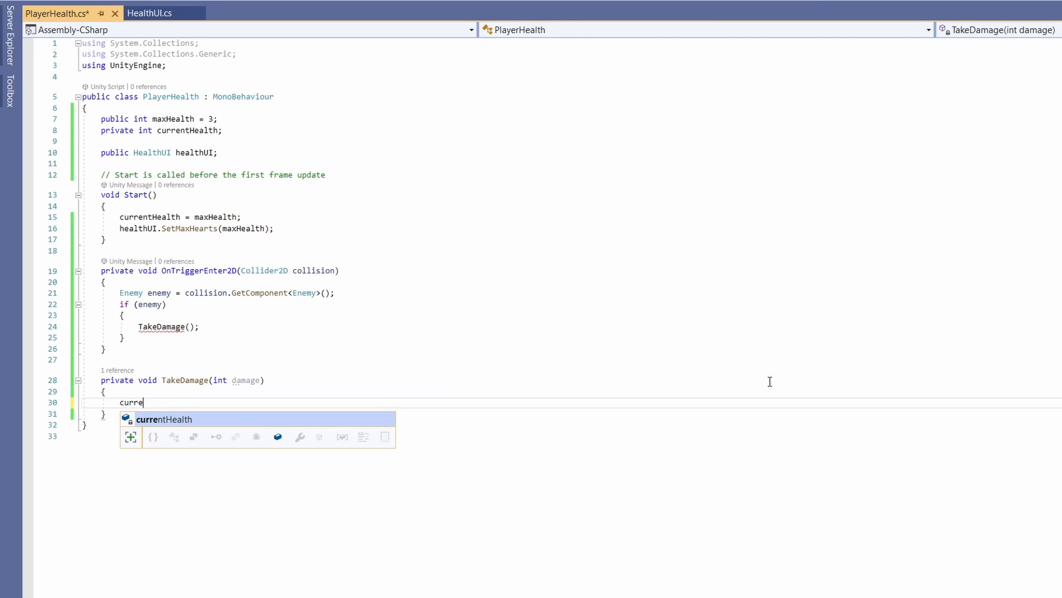
{"action": "type", "text": "tH"}
Step: Subtract damage from currentHealth, call healthUI.UpdateHearts(currentHealth), and add an if (currentHealth <= 0) check
{"action": "key", "text": "Tab"}
{"action": "type", "text": "-= damage;"}
{"action": "key", "text": "Return"}
{"action": "type", "text": "healthUI"}
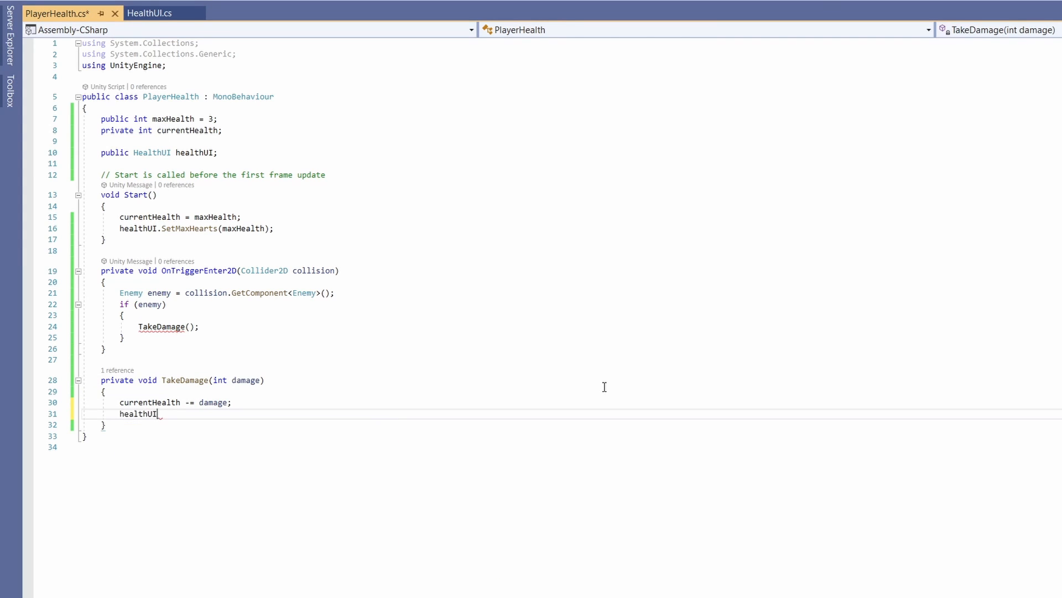
{"action": "type", "text": ".Upd"}
{"action": "key", "text": "Tab"}
{"action": "type", "text": "(c"}
{"action": "key", "text": "Tab"}
{"action": "type", "text": ");"}
{"action": "key", "text": "Return"}
{"action": "key", "text": "Return"}
{"action": "type", "text": "if(currentHealth <="}
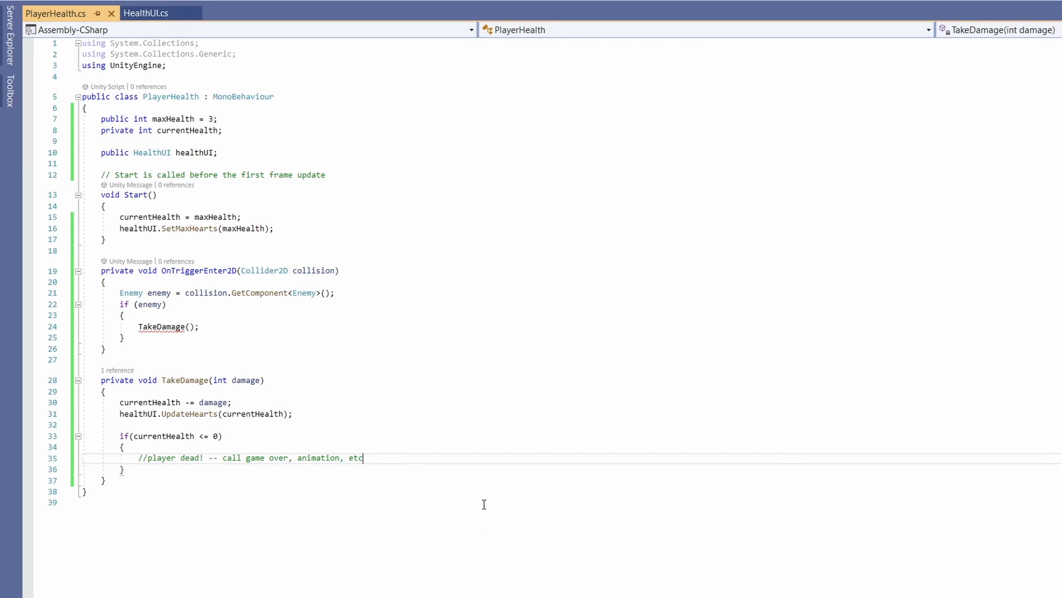
{"action": "left_click", "coordinate": [205, 363]}
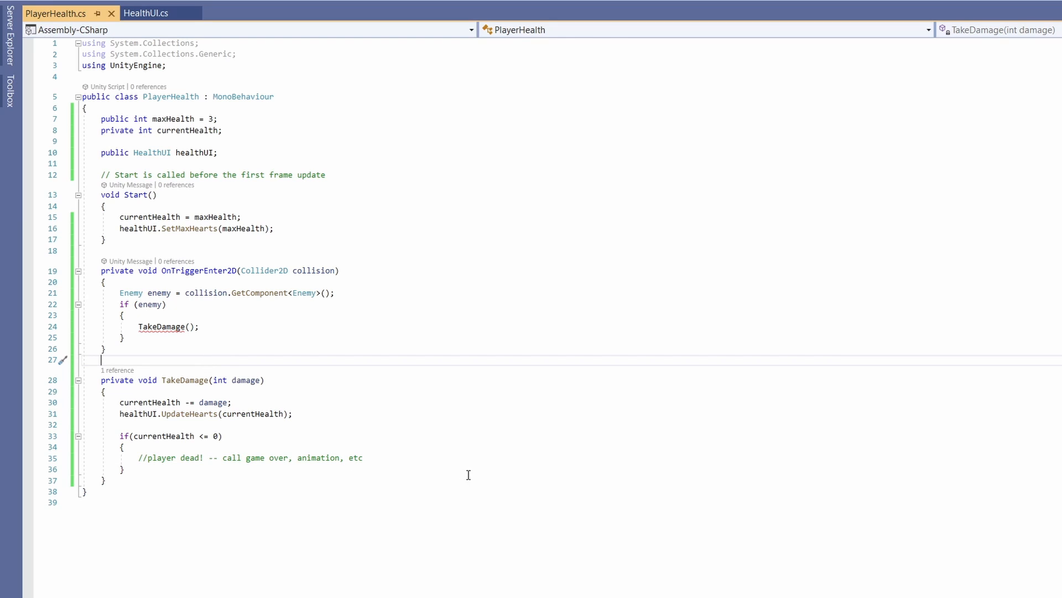
Step: Add a public int damage = 1 field to the Enemy class
{"action": "left_click", "coordinate": [242, 326]}
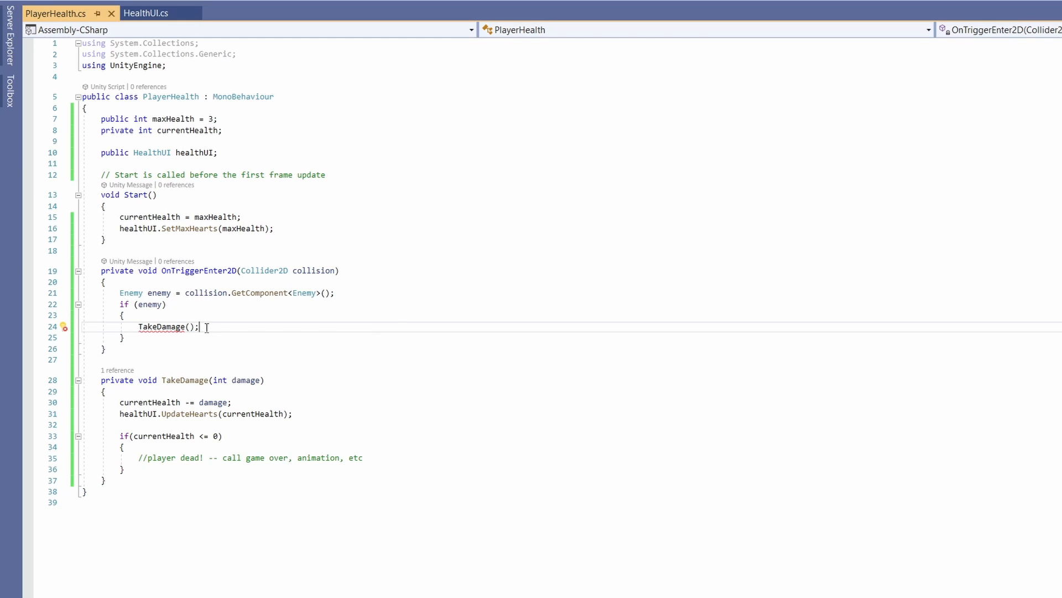
{"action": "mouse_move", "coordinate": [132, 293]}
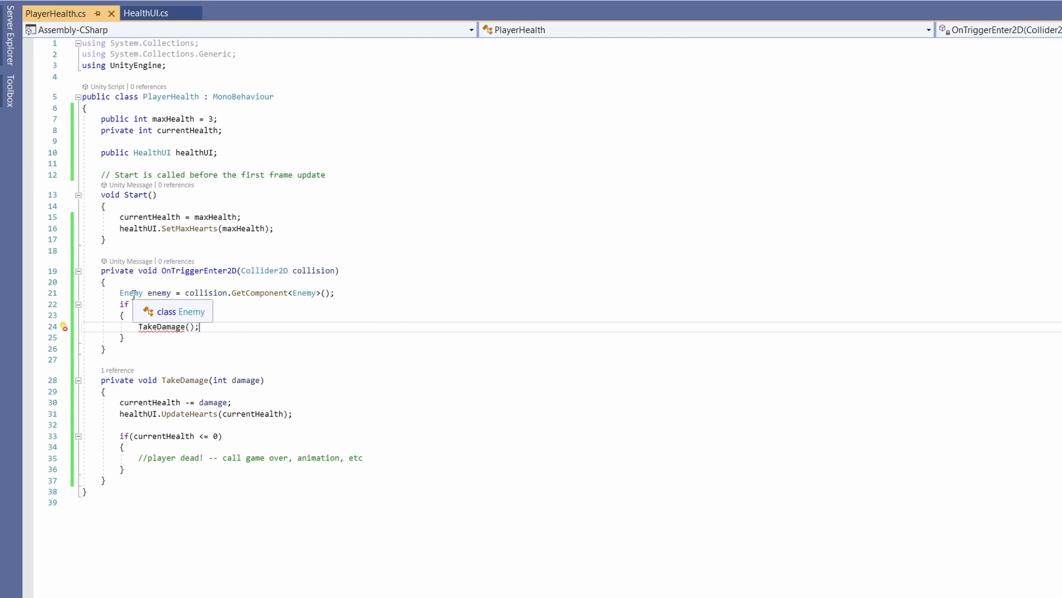
{"action": "left_click", "coordinate": [132, 294], "text": "ctrl"}
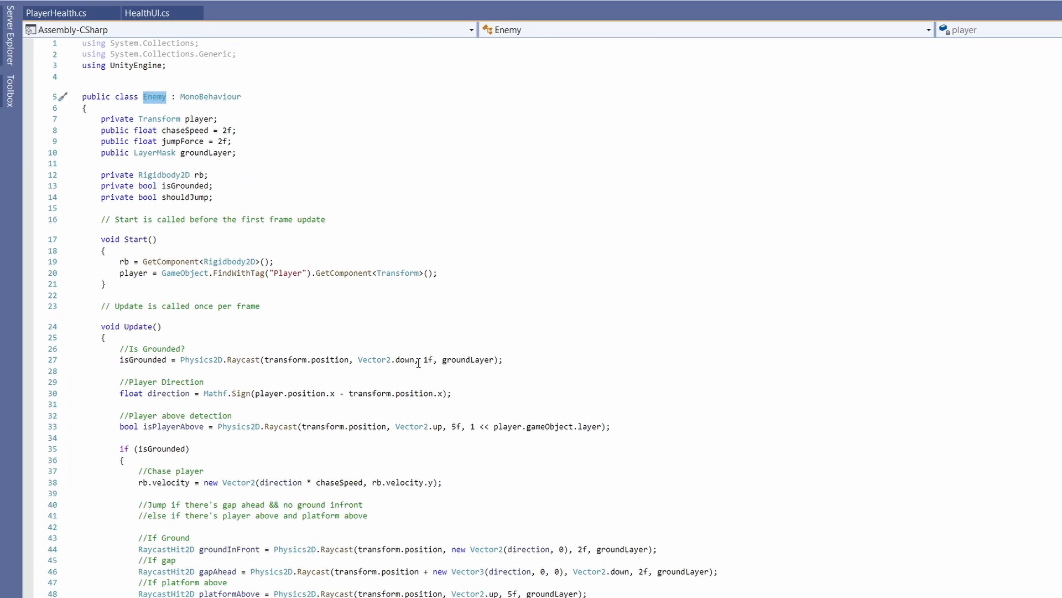
{"action": "type", "text": "public int damage = 1;"}
{"action": "left_click", "coordinate": [130, 13]}
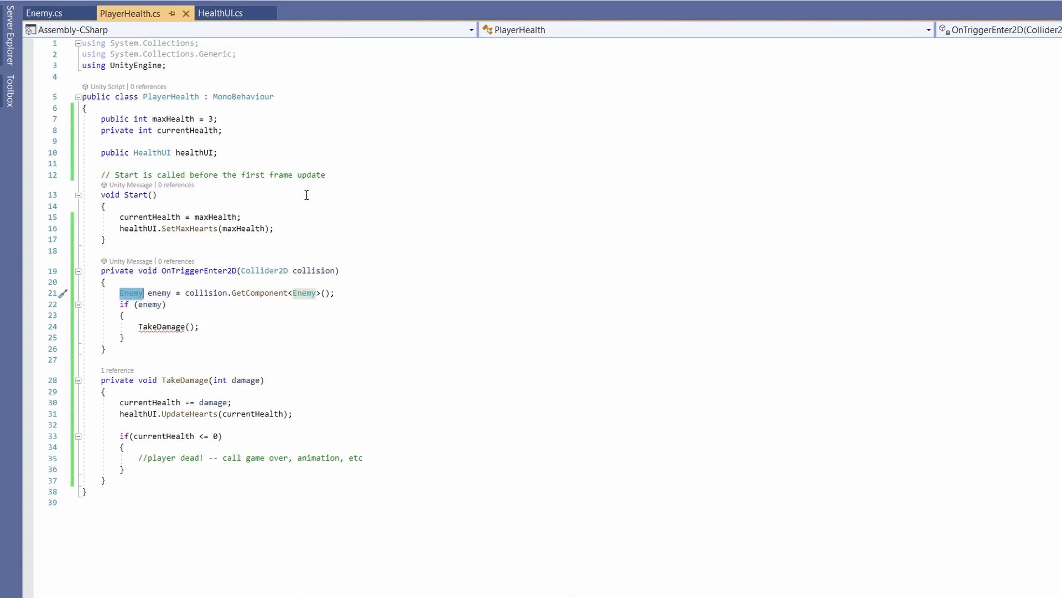
Step: Pass enemy.damage into TakeDamage, save, and return to Unity
{"action": "left_click", "coordinate": [193, 325]}
{"action": "type", "text": "enemy."}
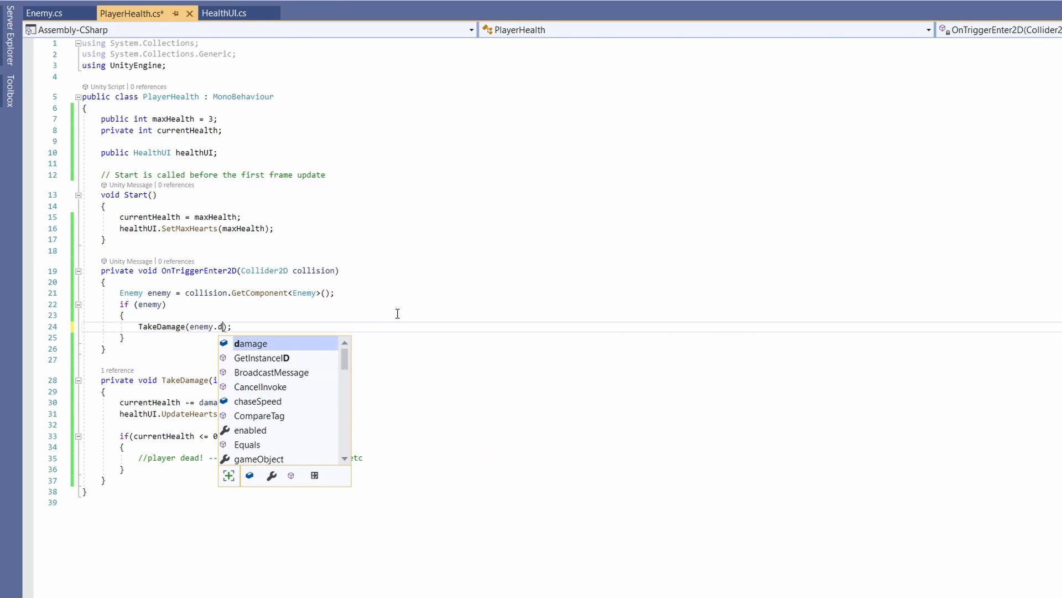
{"action": "type", "text": "damage"}
{"action": "key", "text": "ctrl+s"}
{"action": "key", "text": "alt+Tab"}
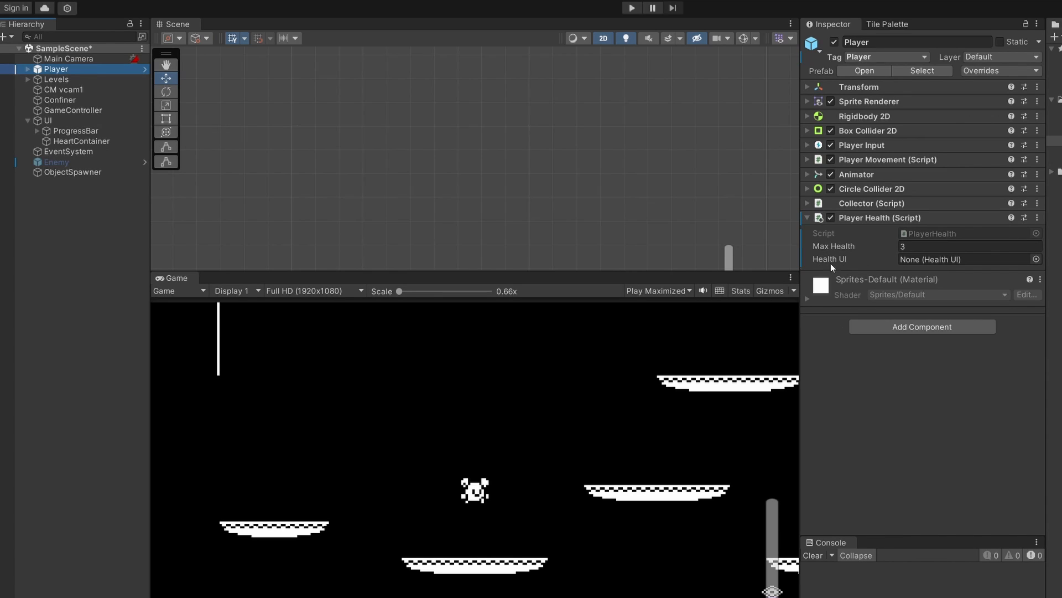
Step: Assign HeartContainer as the Player Health's Health UI and play-test taking damage
{"action": "mouse_move", "coordinate": [82, 141]}
{"action": "left_mouse_down"}
{"action": "mouse_move", "coordinate": [924, 273]}
{"action": "mouse_move", "coordinate": [922, 261]}
{"action": "left_mouse_up"}
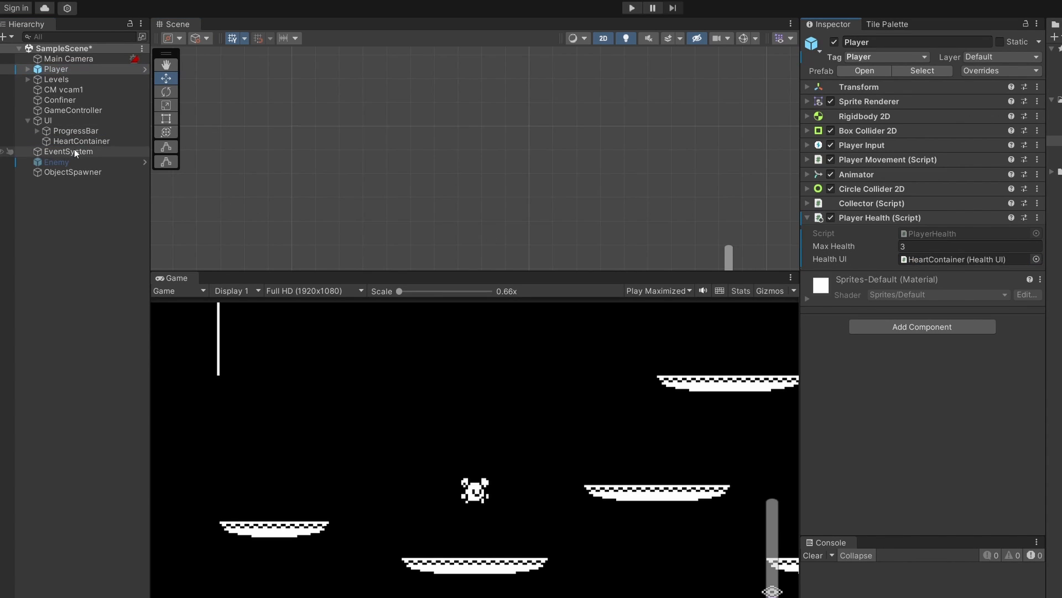
{"action": "key", "text": "ctrl+p"}
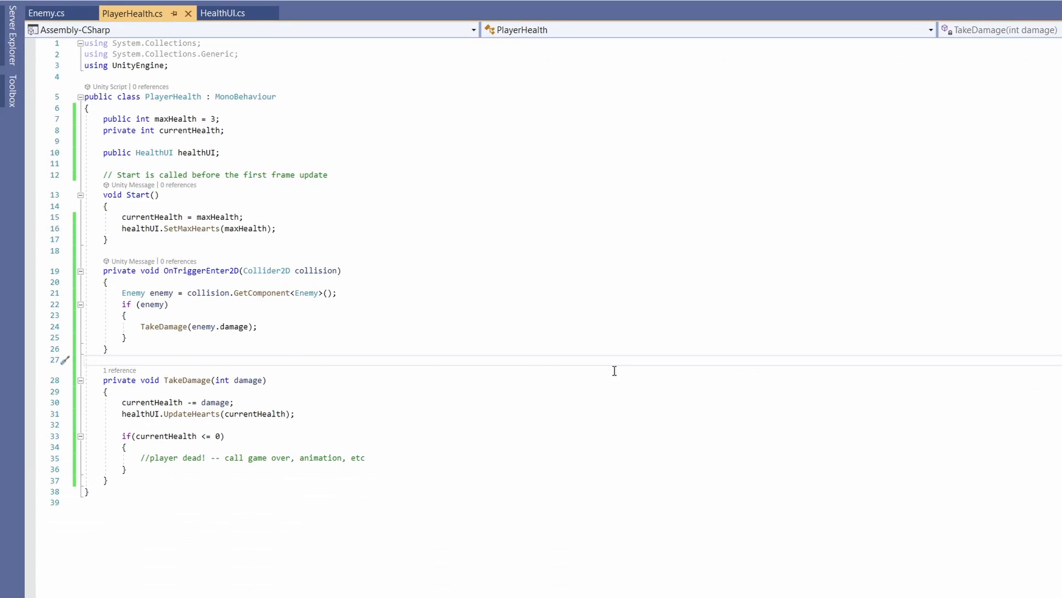
Step: Add a //Flash Red comment in TakeDamage and an empty IEnumerator FlashRed() coroutine
{"action": "left_click", "coordinate": [122, 436]}
{"action": "key", "text": "Return"}
{"action": "key", "text": "Return"}
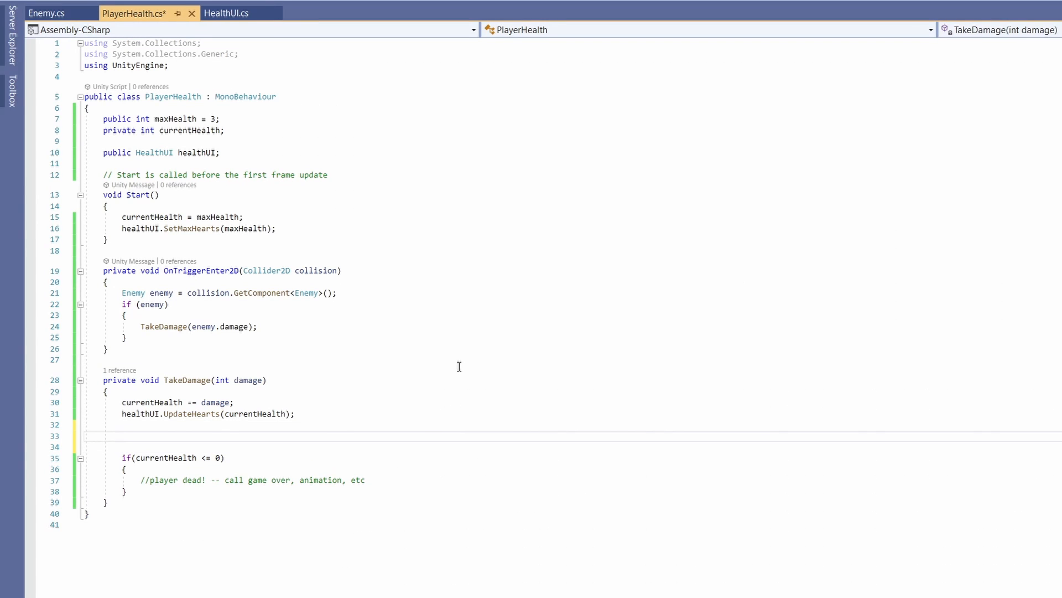
{"action": "type", "text": "//Flash Red"}
{"action": "key", "text": "ctrl+s"}
{"action": "scroll", "coordinate": [459, 367], "scroll_direction": "down", "scroll_amount": 1}
{"action": "left_click", "coordinate": [170, 464]}
{"action": "key", "text": "Return"}
{"action": "key", "text": "Return"}
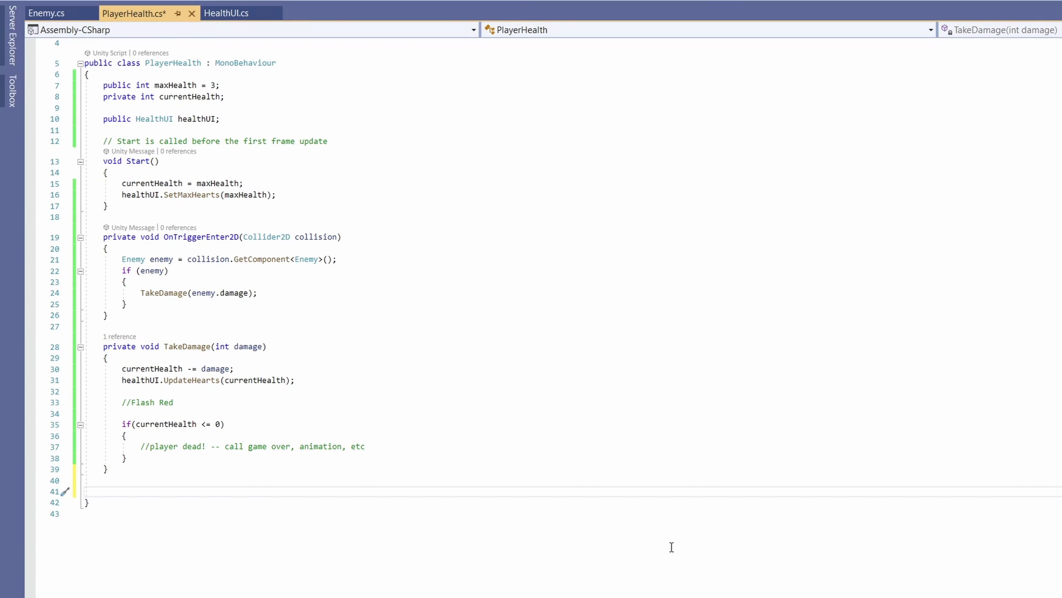
{"action": "type", "text": "private IEnumerator FlashRed()"}
{"action": "key", "text": "Return"}
{"action": "type", "text": "{"}
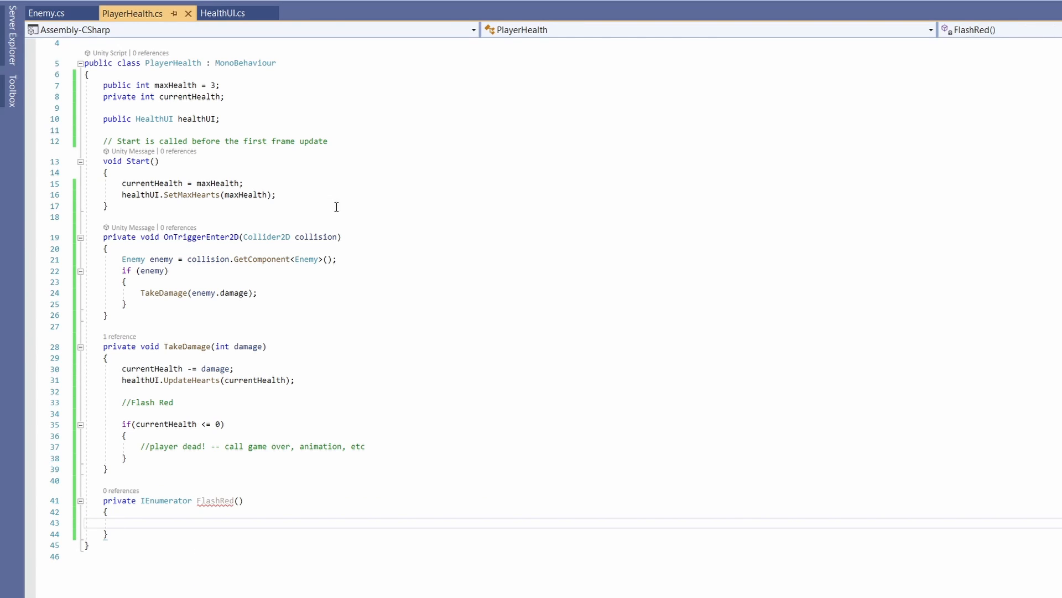
Step: Declare a private SpriteRenderer field and fetch it with GetComponent<SpriteRenderer>() in Start
{"action": "left_click", "coordinate": [352, 133]}
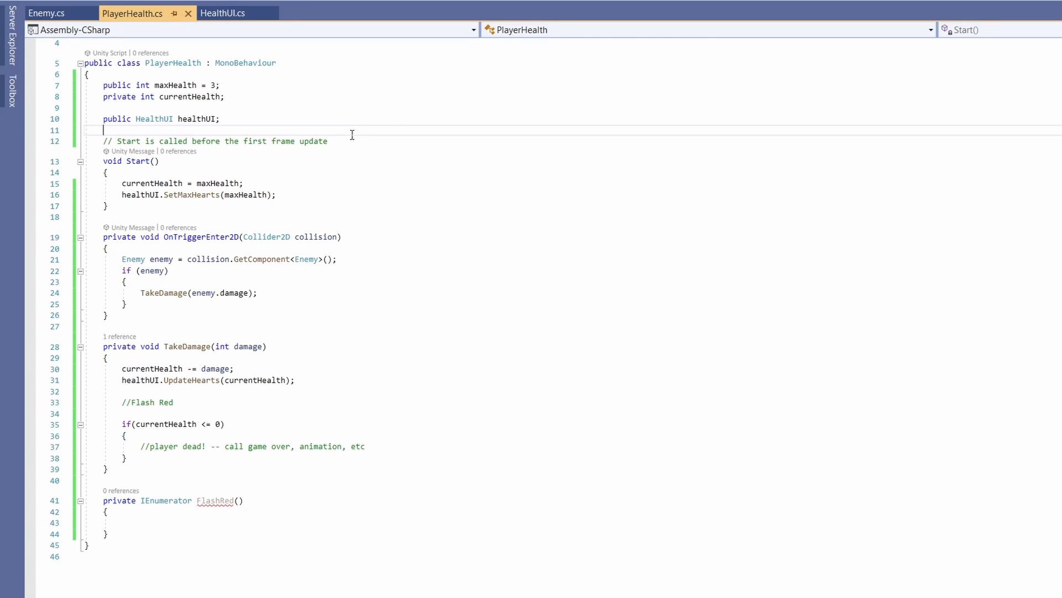
{"action": "key", "text": "Return"}
{"action": "type", "text": "private "}
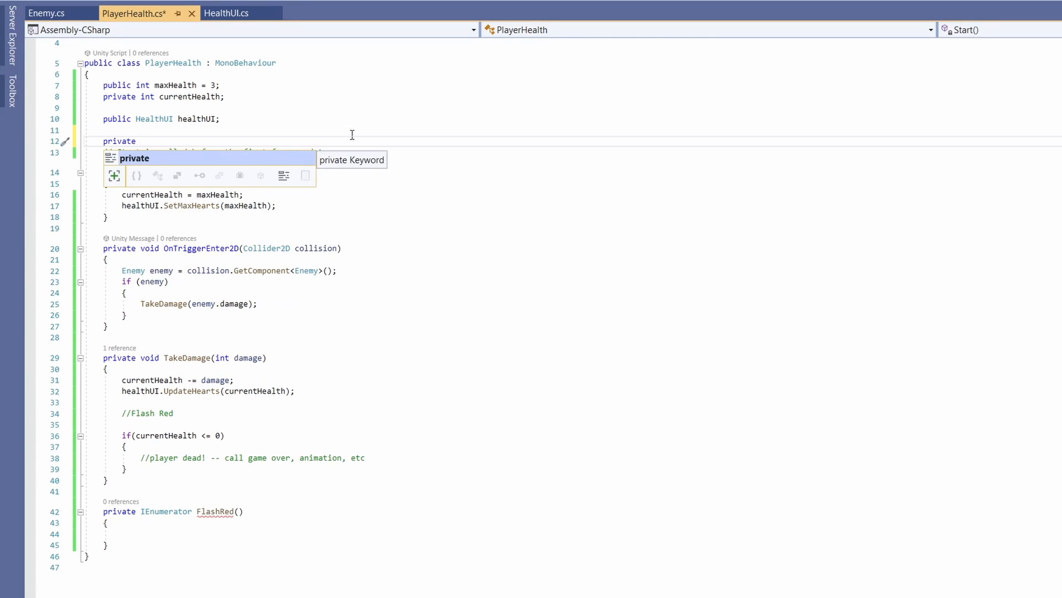
{"action": "type", "text": "SpriteRenderer spriteRenderer;"}
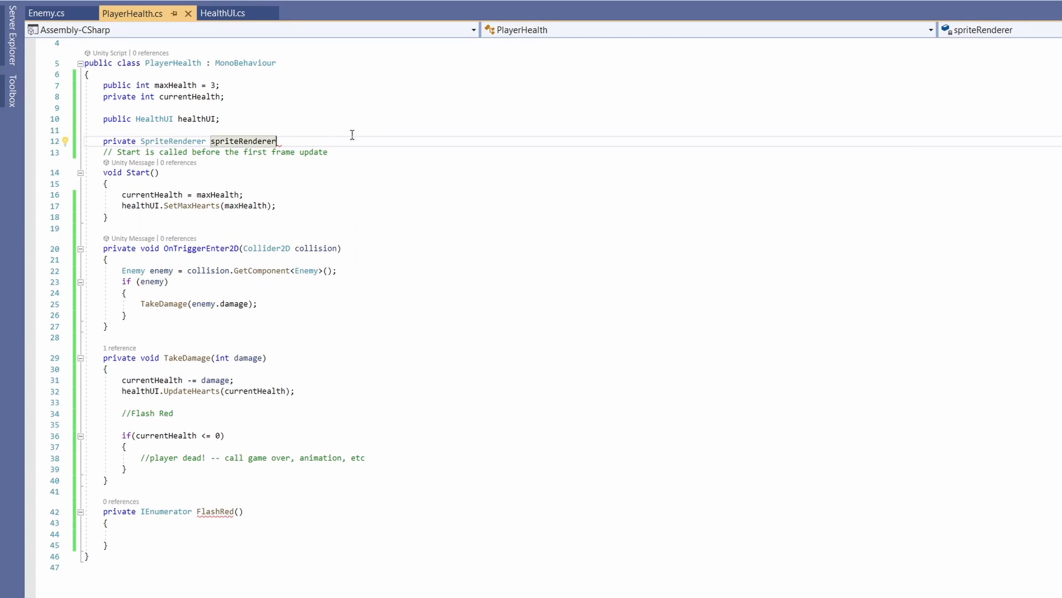
{"action": "key", "text": "ctrl+s"}
{"action": "left_click", "coordinate": [279, 205]}
{"action": "key", "text": "Return"}
{"action": "key", "text": "Return"}
{"action": "type", "text": "spriteRenderer"}
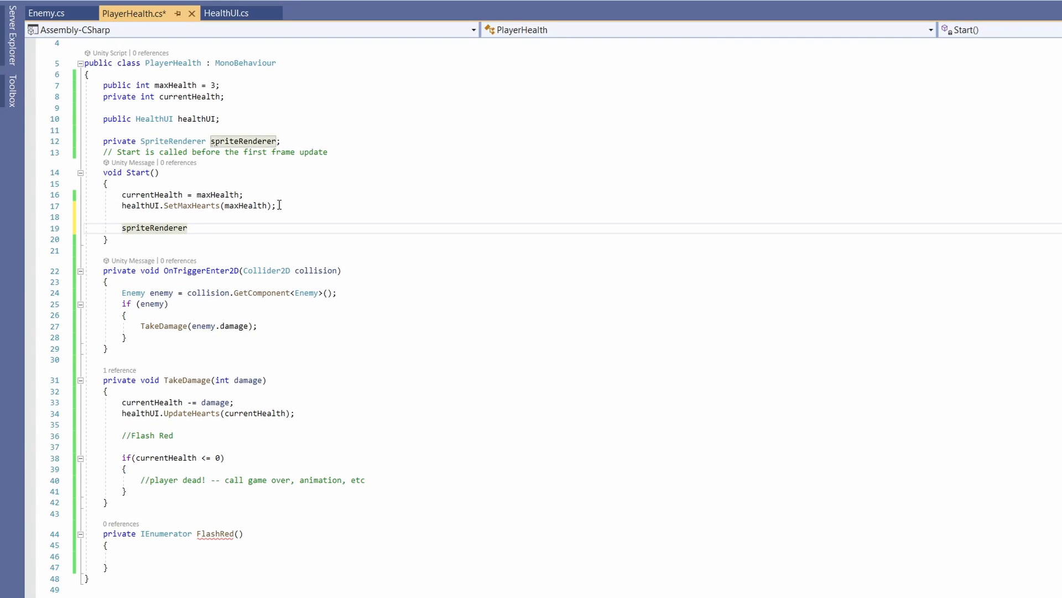
{"action": "type", "text": " = GetComponent"}
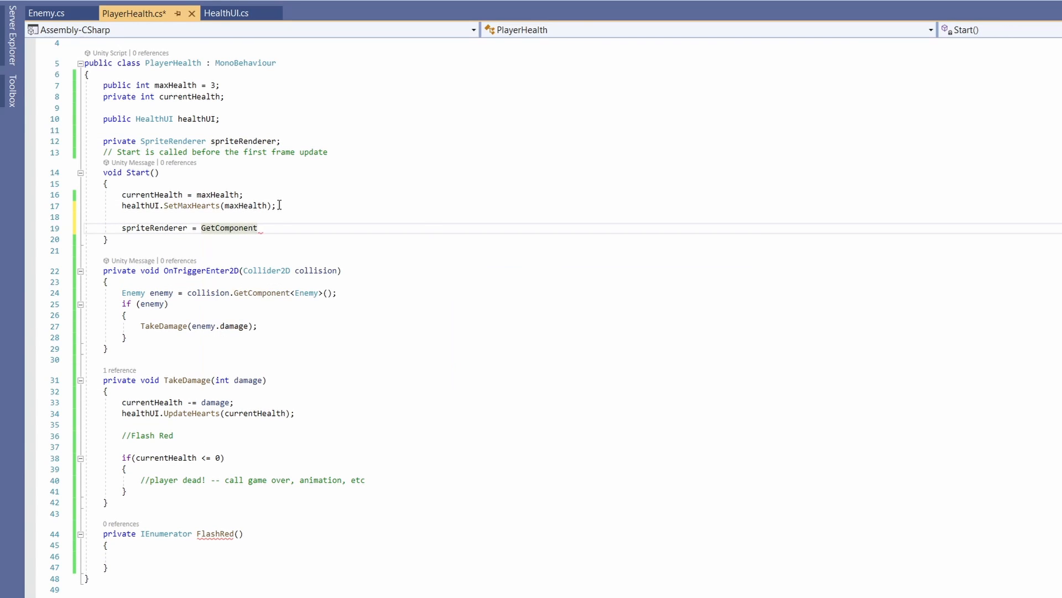
{"action": "type", "text": "<SpriteRenderer>();"}
{"action": "key", "text": "ctrl+s"}
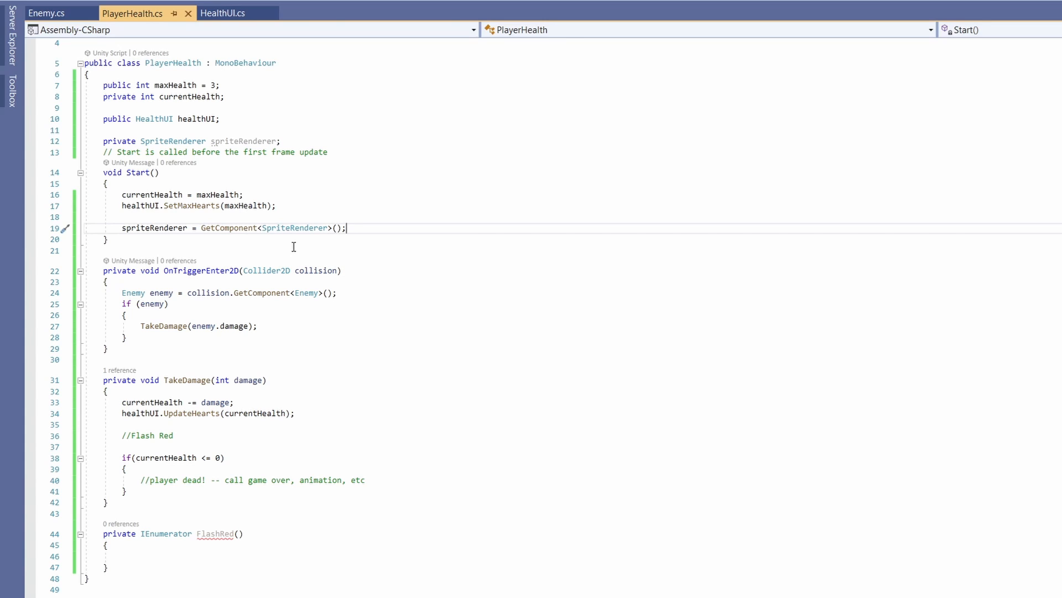
Step: In FlashRed, set the sprite colour to Color.red and yield WaitForSeconds(0.2f)
{"action": "left_click", "coordinate": [130, 556]}
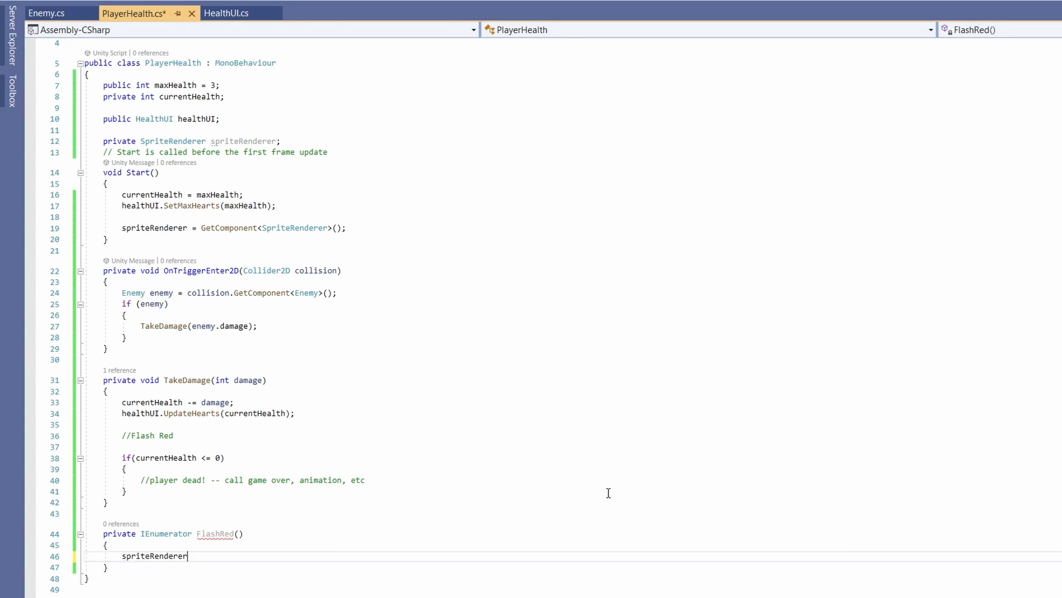
{"action": "type", "text": "spriteRenderer.color "}
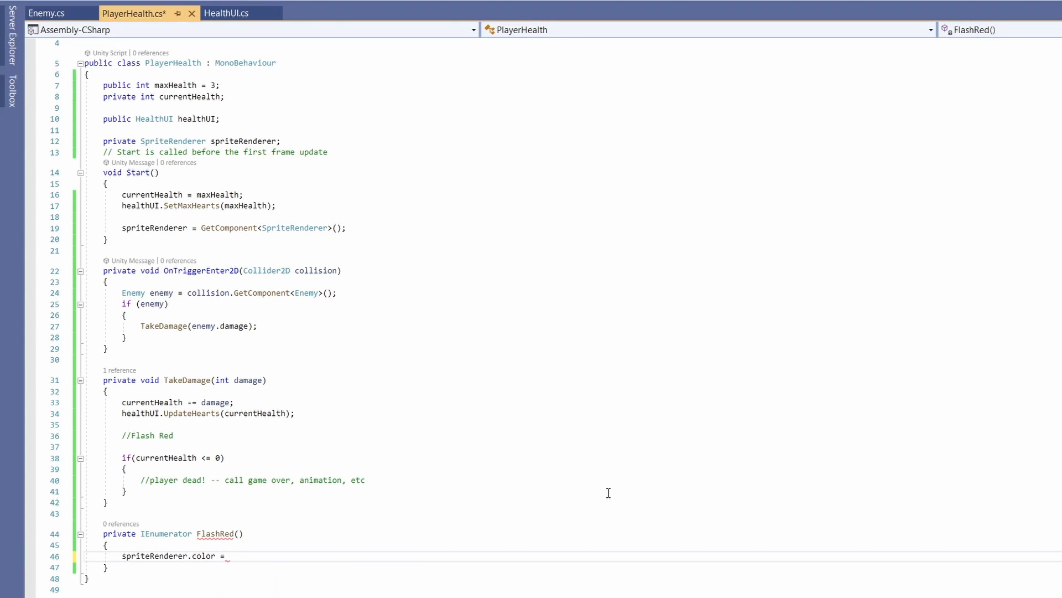
{"action": "type", "text": "= Color.red;"}
{"action": "key", "text": "Return"}
{"action": "type", "text": "yie"}
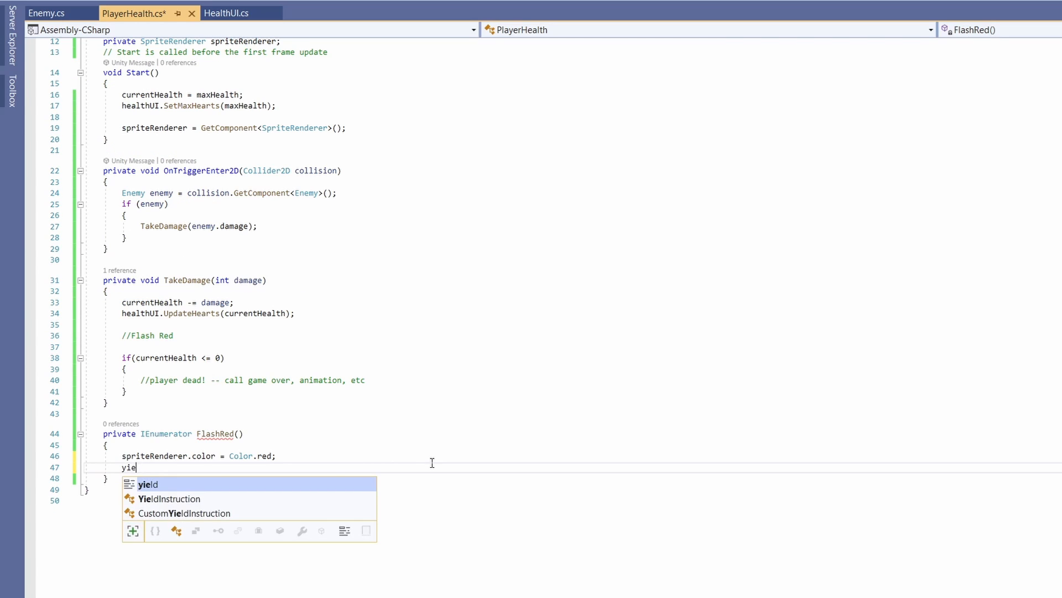
{"action": "type", "text": "ld "}
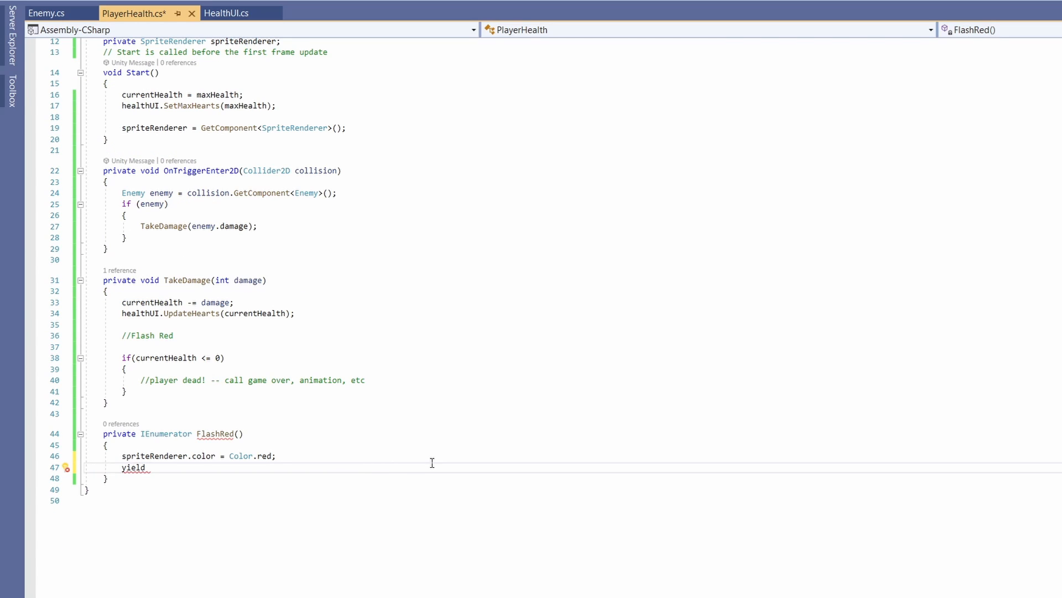
{"action": "type", "text": "return new Wai"}
{"action": "key", "text": "Down"}
{"action": "key", "text": "Down"}
{"action": "type", "text": "(0.2f)"}
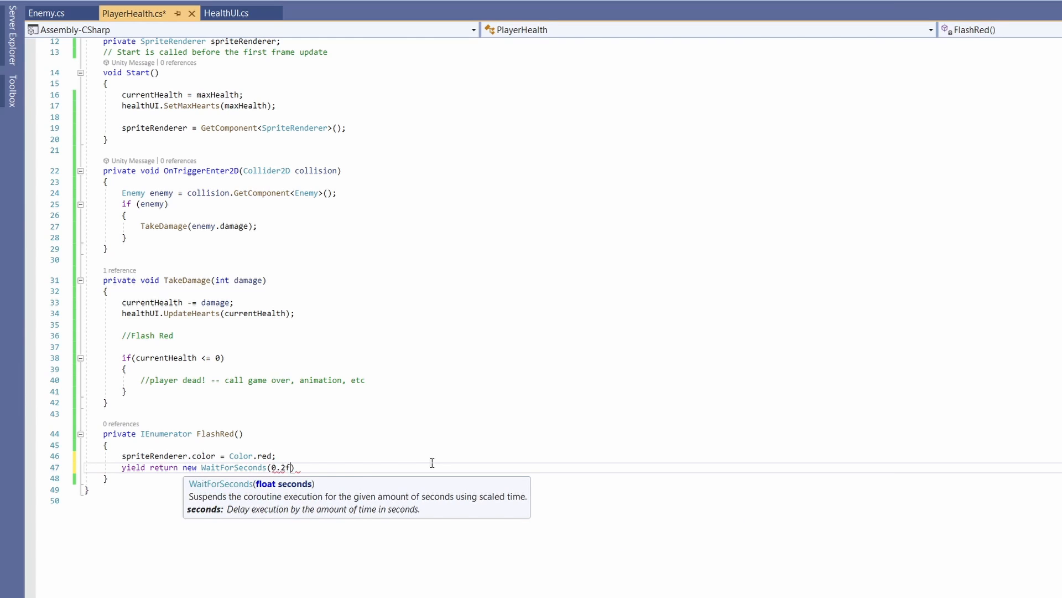
{"action": "type", "text": ";"}
{"action": "key", "text": "Return"}
{"action": "left_click", "coordinate": [385, 458]}
Step: Restore the sprite colour to Color.white after the wait and save
{"action": "left_click", "coordinate": [167, 478]}
{"action": "type", "text": "spriteRenderer.color = Color.red;"}
{"action": "key", "text": "BackSpace"}
{"action": "key", "text": "BackSpace"}
{"action": "key", "text": "BackSpace"}
{"action": "type", "text": "white;"}
{"action": "key", "text": "Escape"}
{"action": "key", "text": "ctrl+s"}
Step: Replace the Flash Red comment with StartCoroutine(FlashRed()) in TakeDamage
{"action": "key", "text": "Delete"}
{"action": "left_click", "coordinate": [601, 345]}
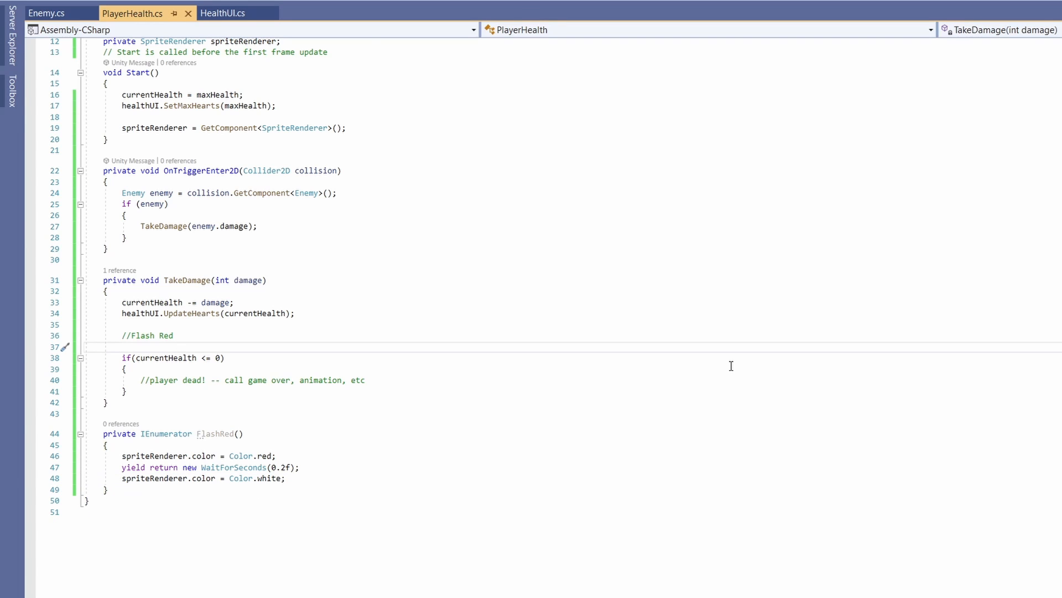
{"action": "type", "text": "Start"}
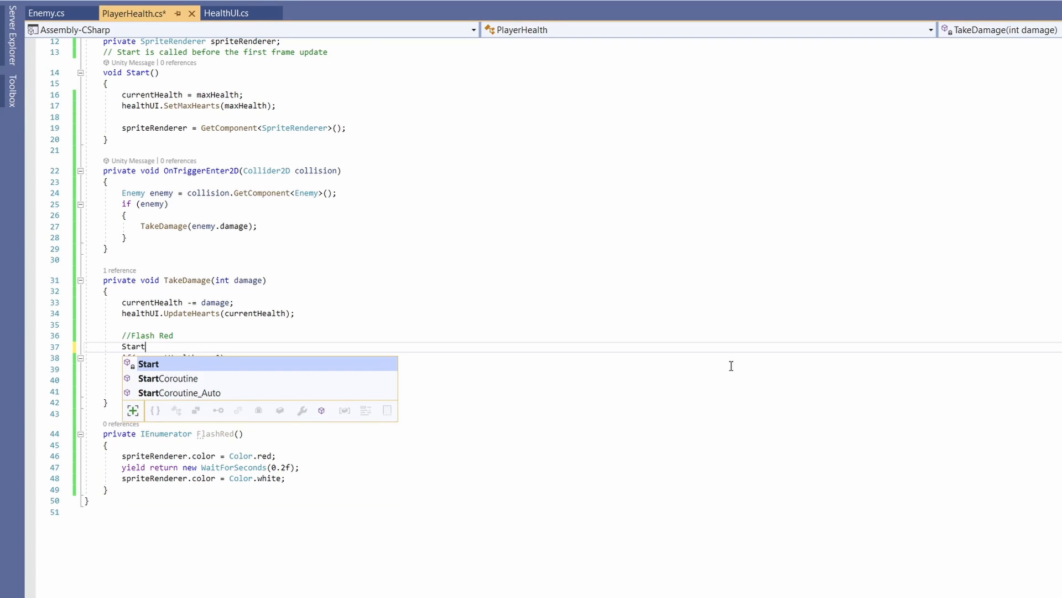
{"action": "key", "text": "Tab"}
{"action": "type", "text": "("}
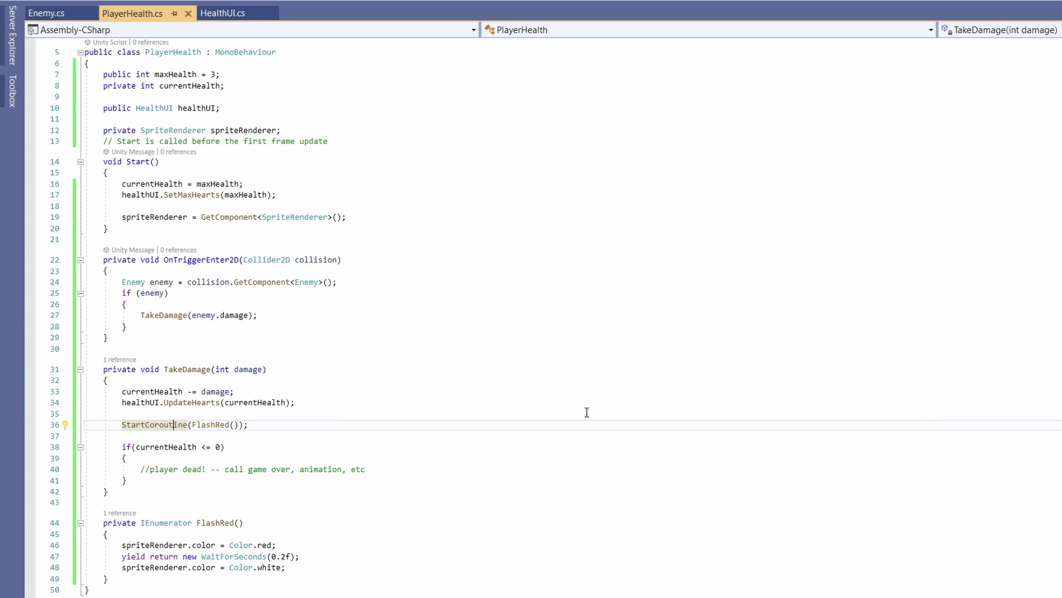
{"action": "left_click", "coordinate": [965, 371]}
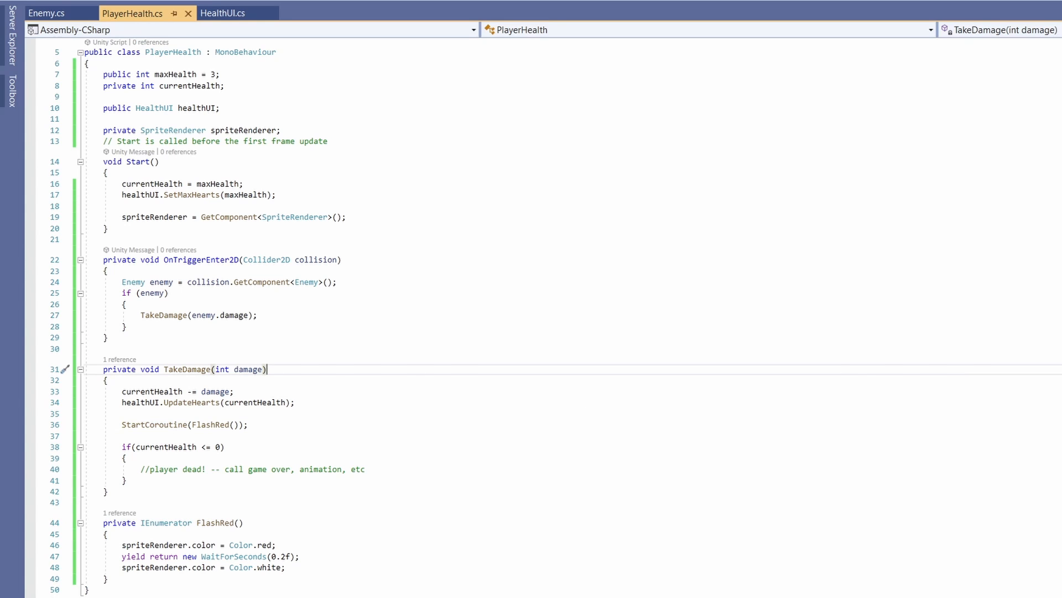